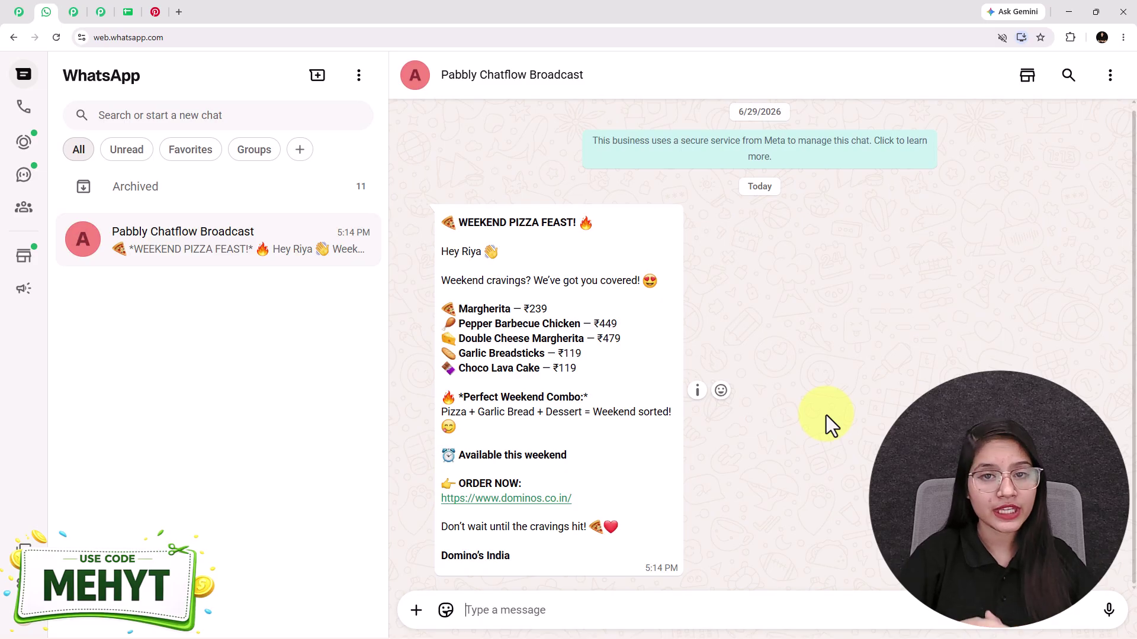
- Compare the broadcast form in Pabbly Chatflow with the pizza offer received in WhatsApp, highlighting the recipient's name in the greeting
click(81, 11)
scroll(560, 467, down, 4)
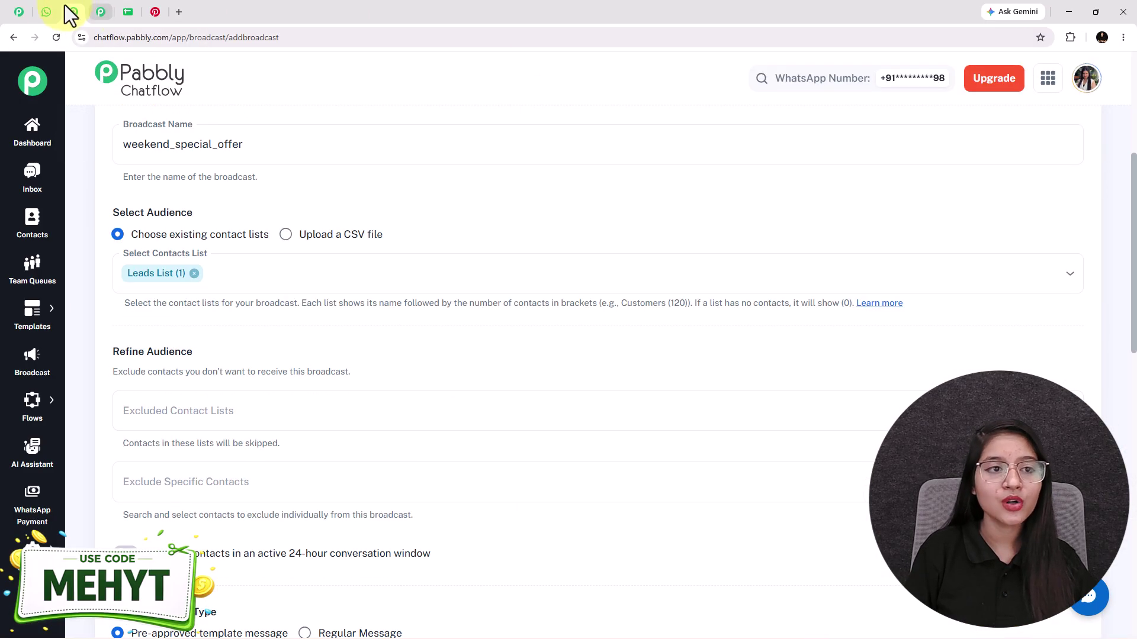
click(47, 10)
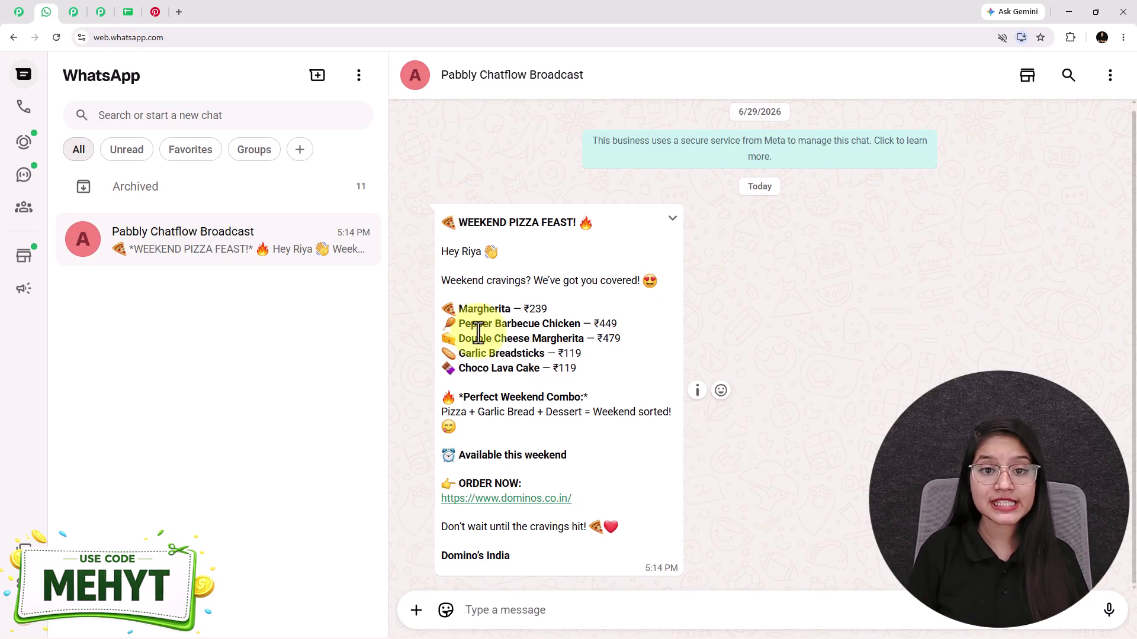
drag(463, 253, 477, 258)
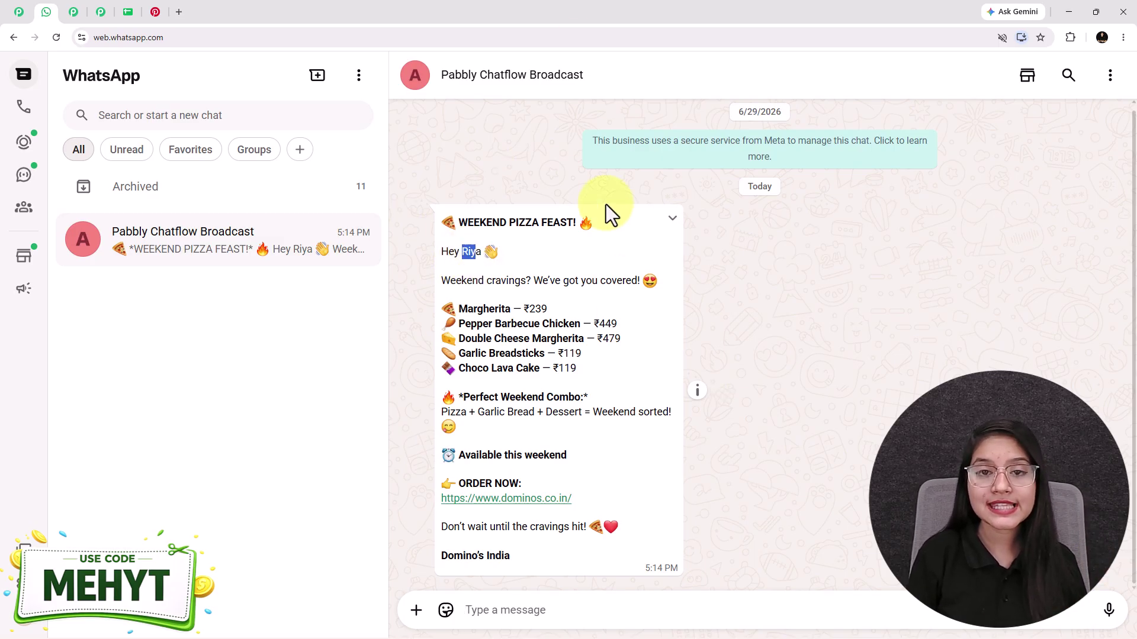
- Switch to the My Contacts spreadsheet in Google Sheets and look through its contact rows
click(119, 16)
scroll(482, 293, down, 6)
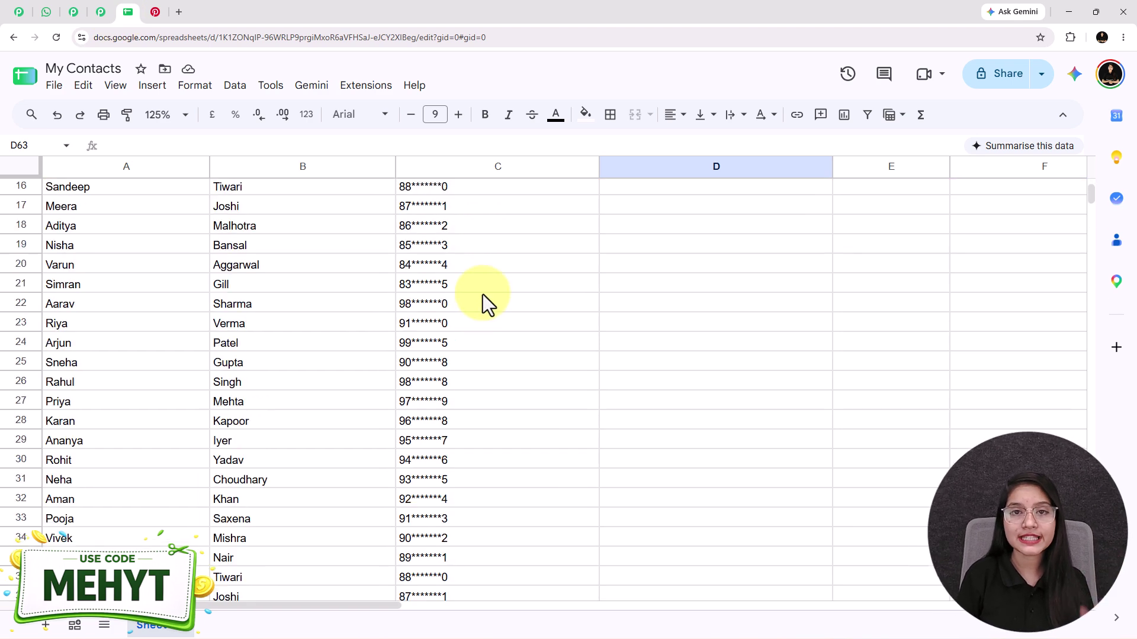
scroll(438, 305, up, 5)
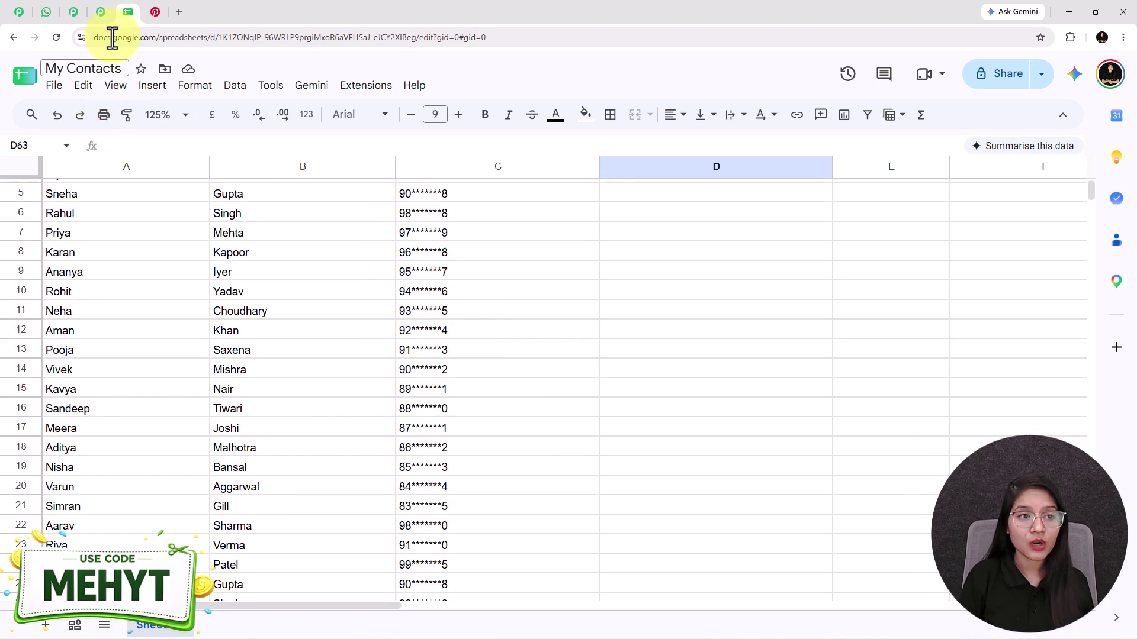
- Switch to the weekend_special_offer broadcast in Pabbly Chatflow and examine its message template and the selectable contact lists
click(68, 13)
scroll(248, 197, up, 1)
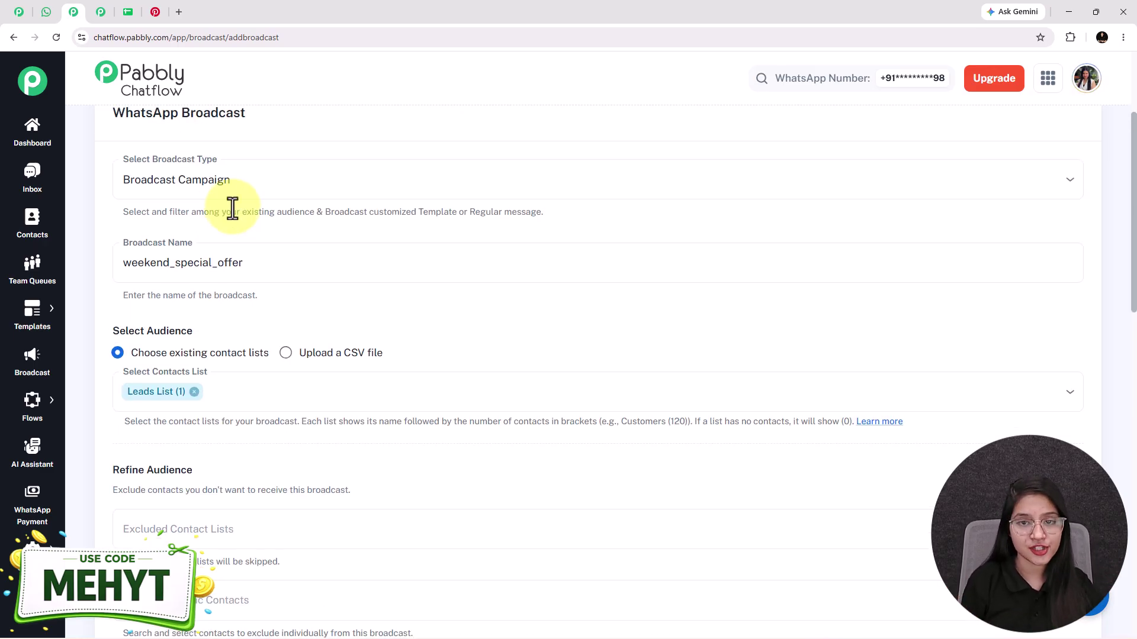
scroll(232, 207, down, 10)
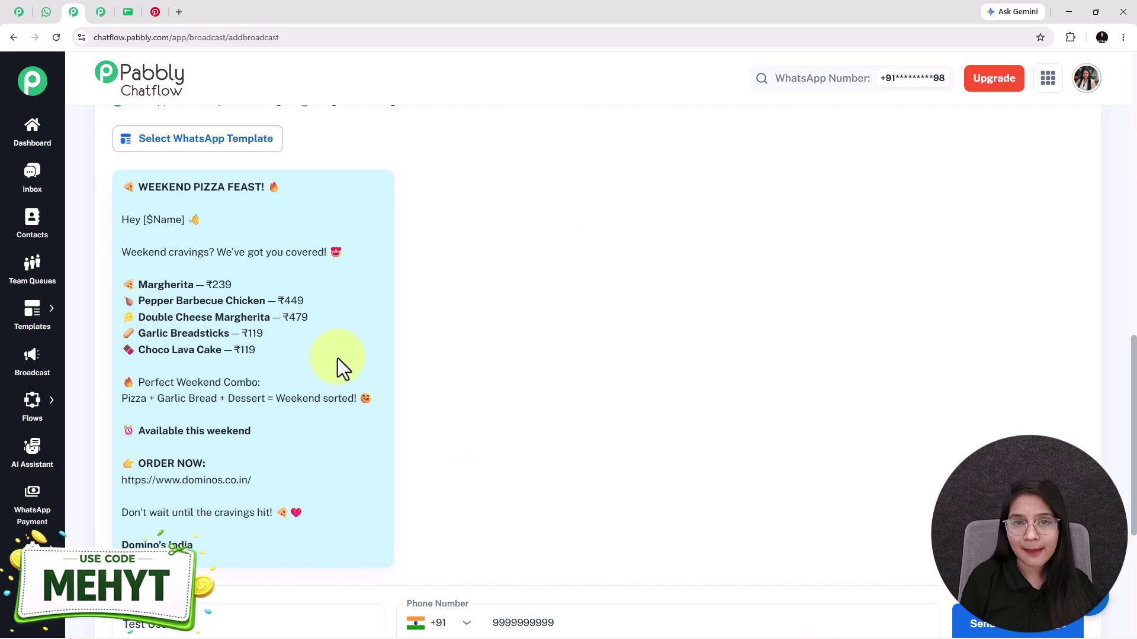
scroll(337, 360, up, 10)
click(248, 396)
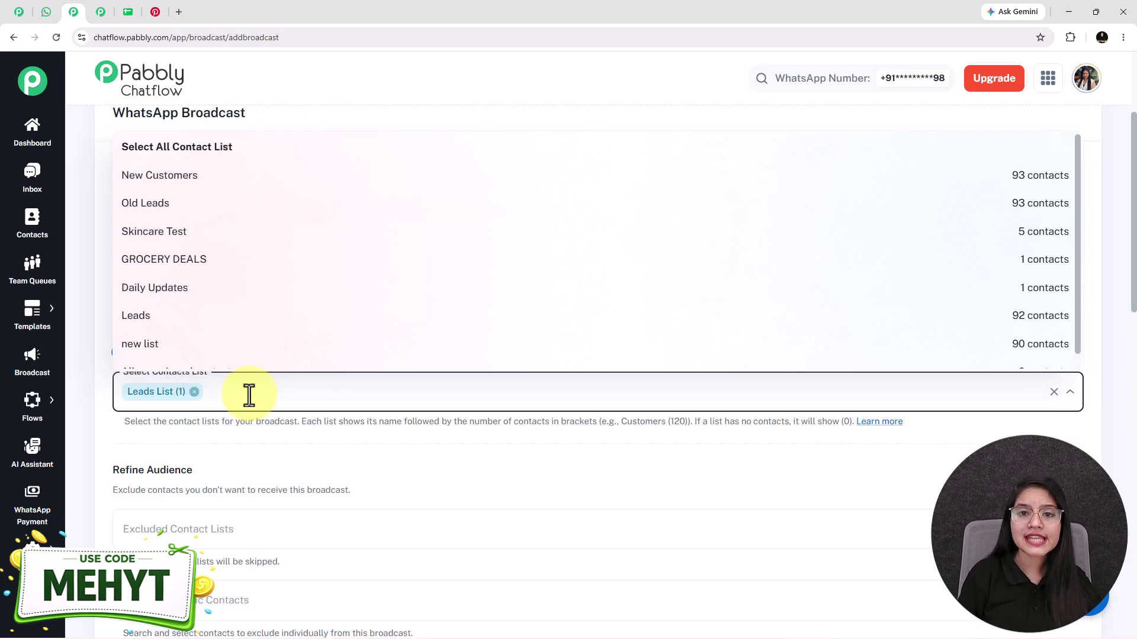
scroll(417, 515, down, 6)
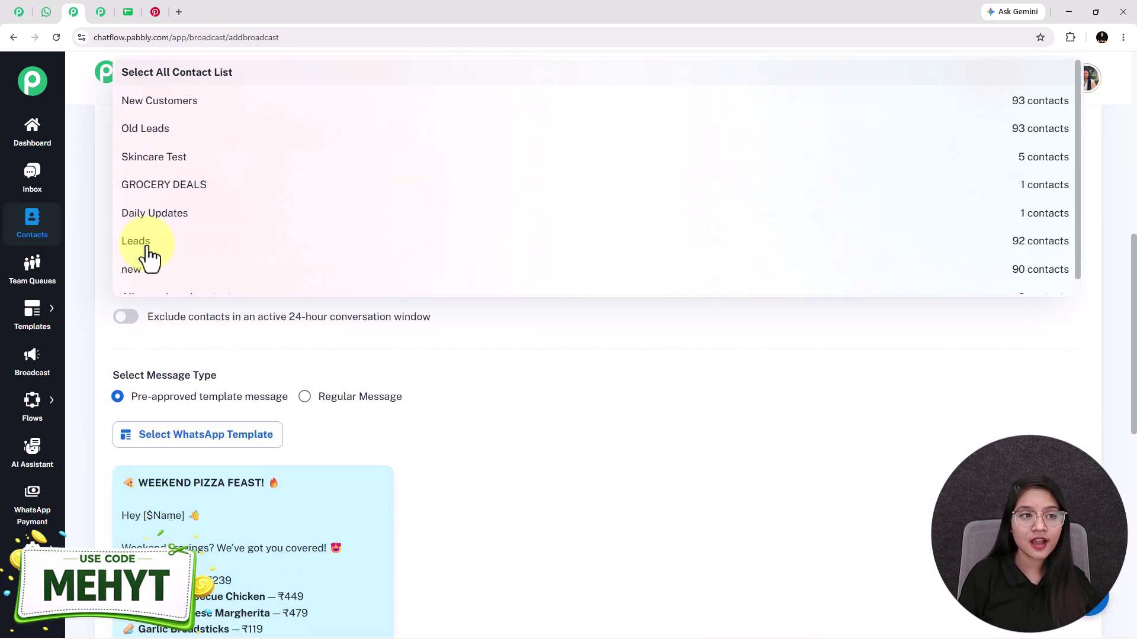
- Check the received offer in WhatsApp against the broadcast's audience, template and scheduling settings in Pabbly Chatflow
click(40, 11)
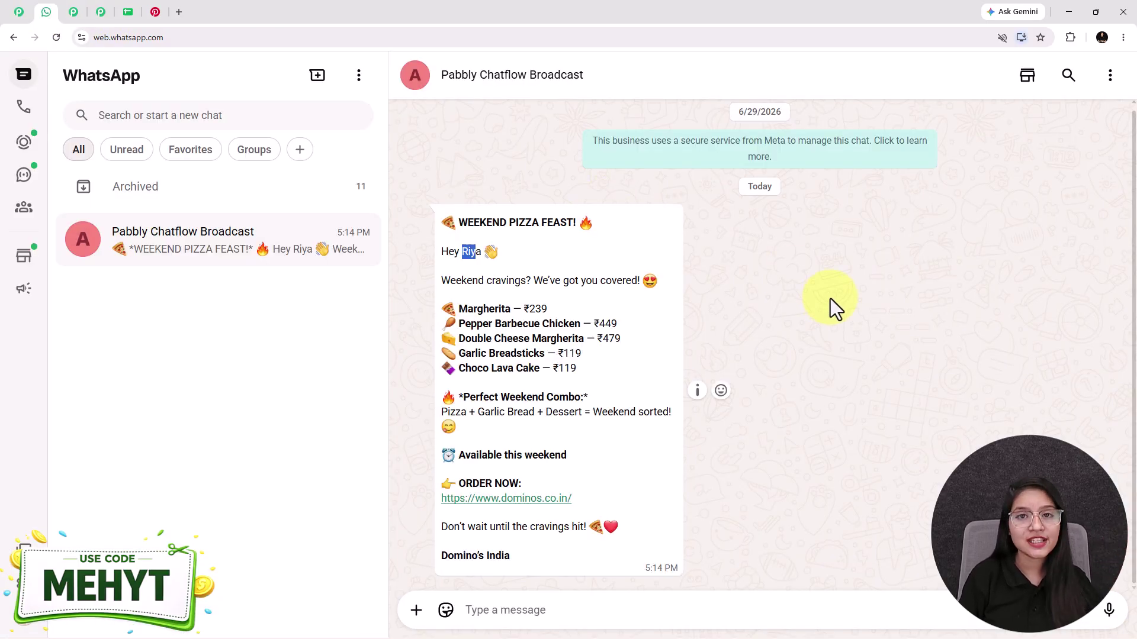
key(ctrl+Tab)
scroll(527, 360, down, 7)
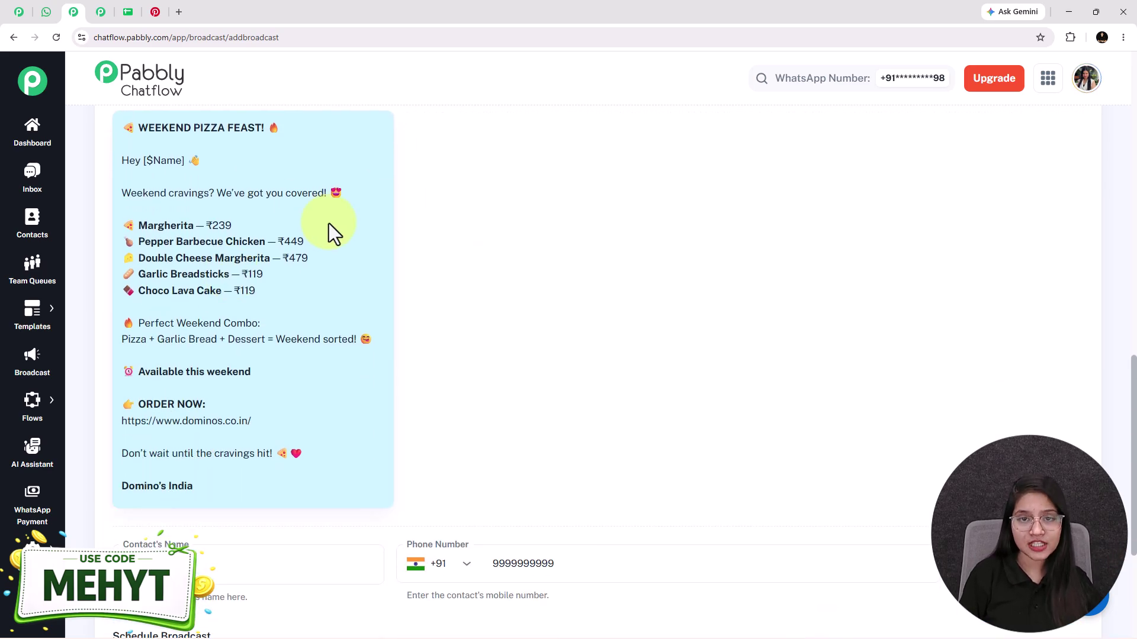
scroll(328, 223, up, 12)
scroll(258, 439, down, 13)
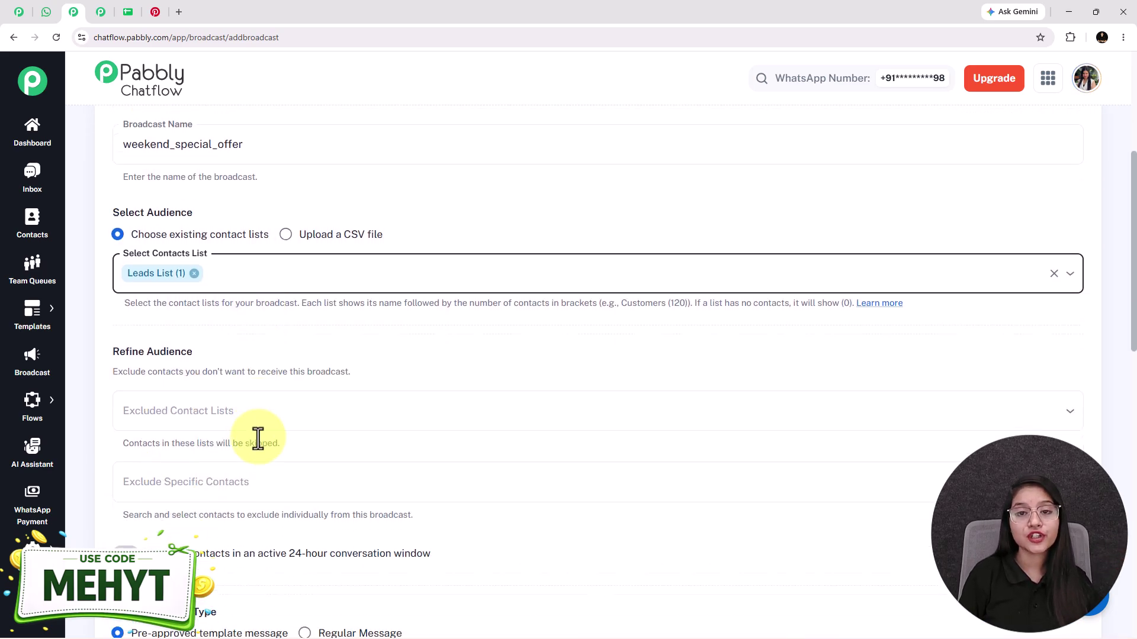
scroll(260, 450, down, 1)
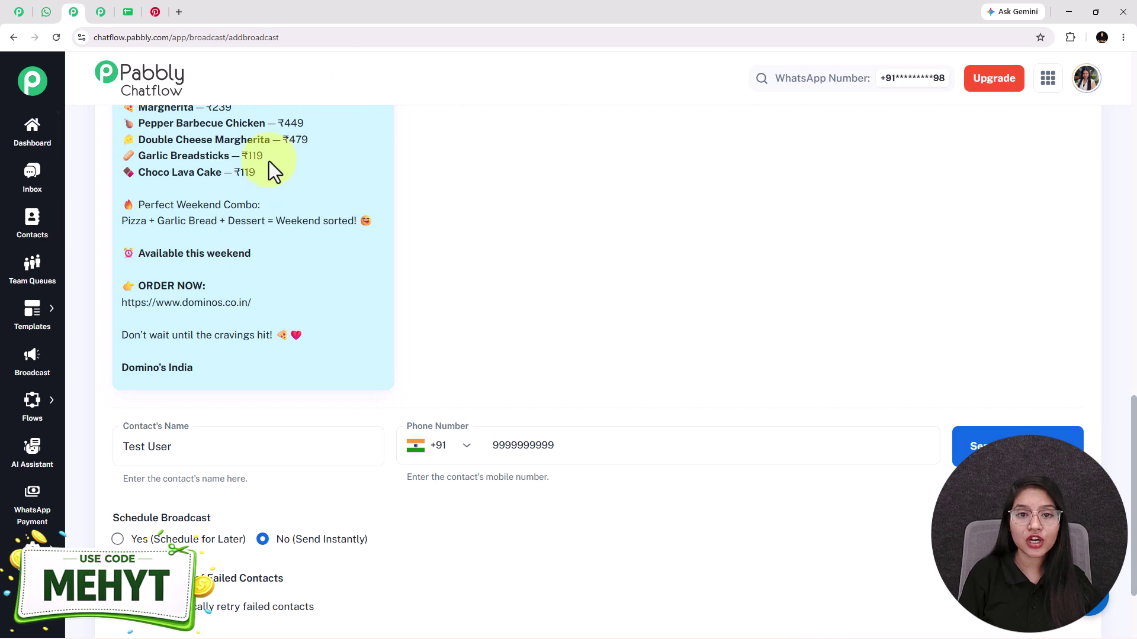
click(46, 13)
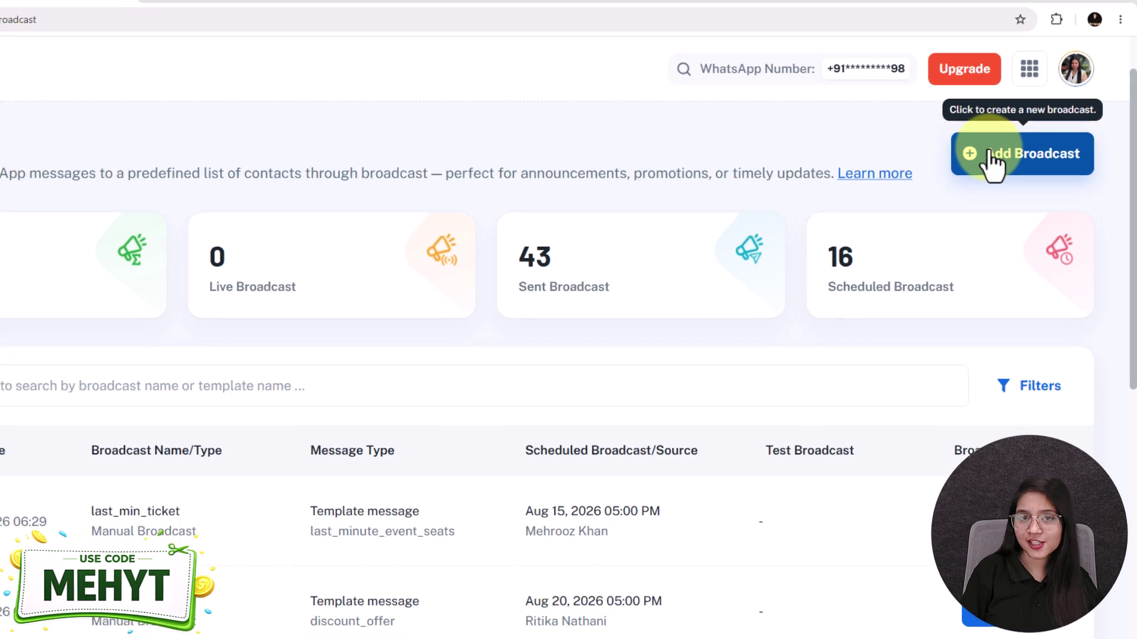
- Add a new WhatsApp broadcast of type Broadcast Campaign and name it weekend_special_offer
click(992, 163)
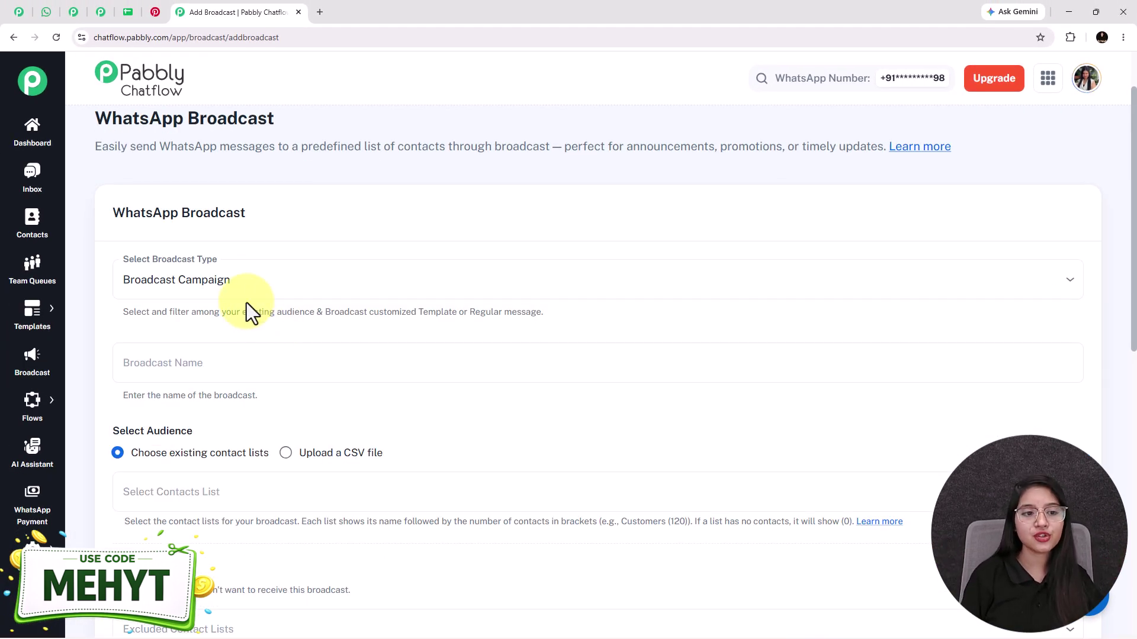
click(223, 278)
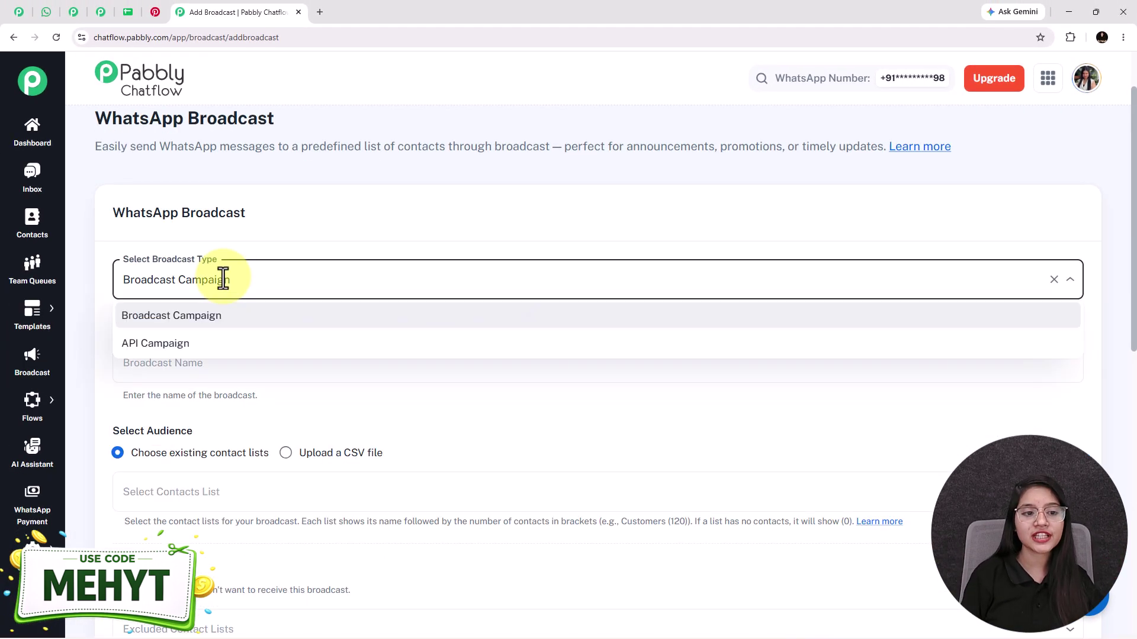
click(203, 320)
scroll(205, 321, down, 1)
click(273, 303)
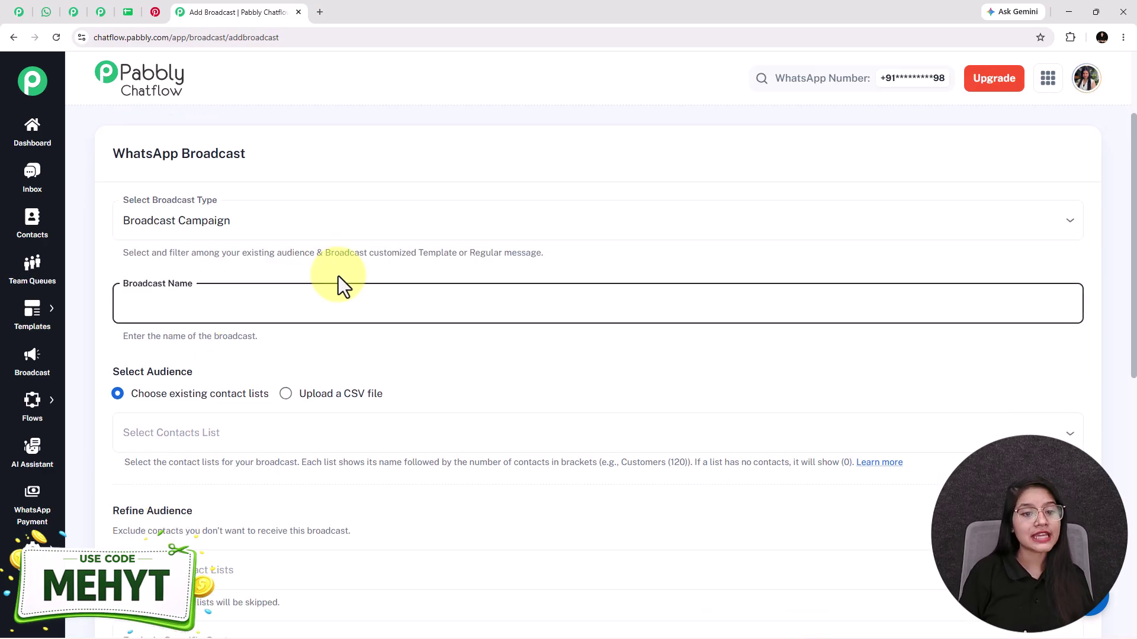
text(weekend_special_offer)
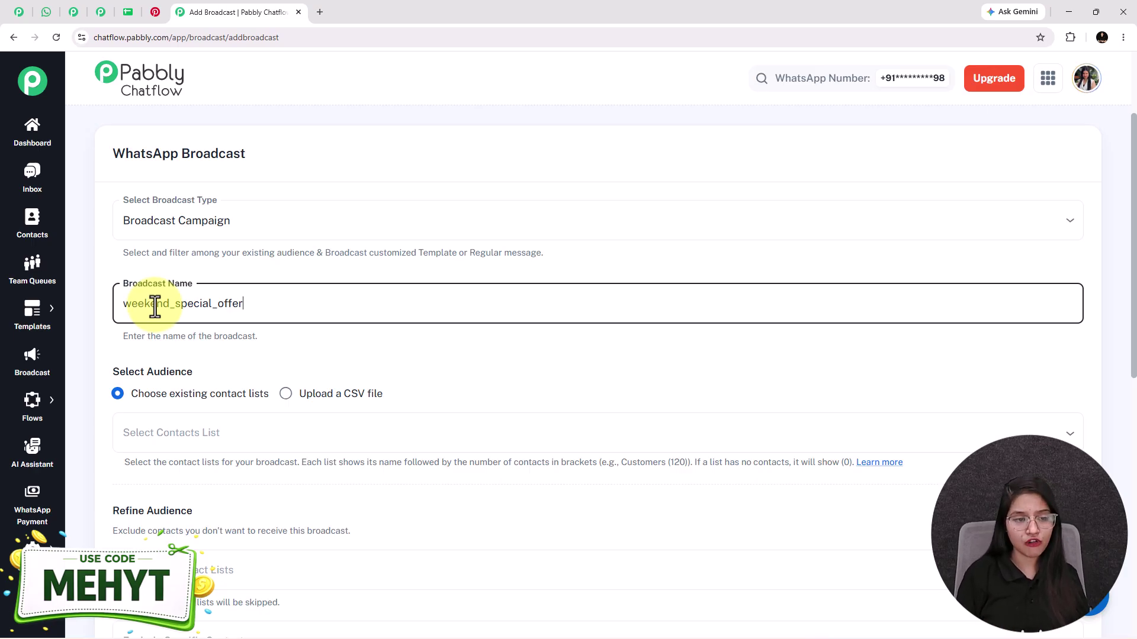
- Set the broadcast's audience source to uploading a CSV file
scroll(155, 307, down, 2)
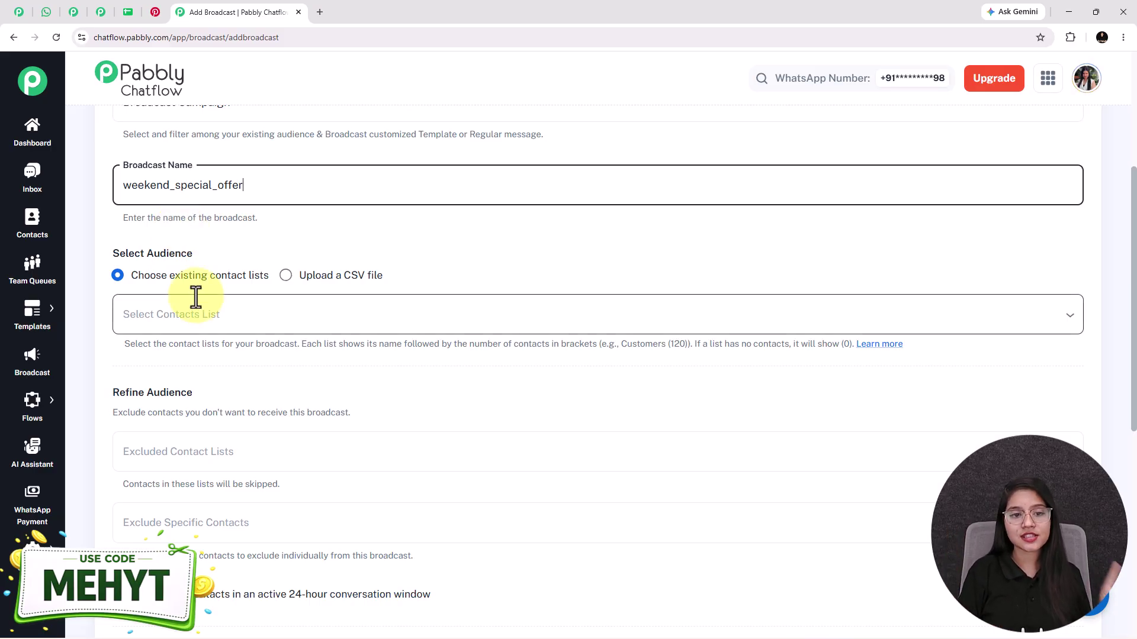
click(276, 289)
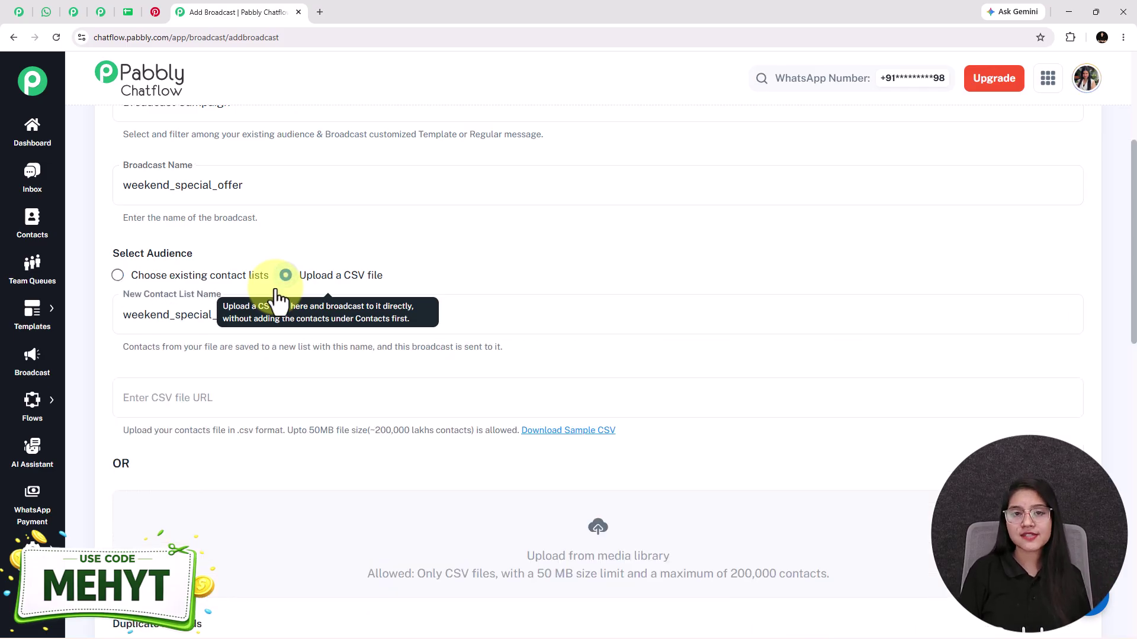
scroll(547, 405, down, 2)
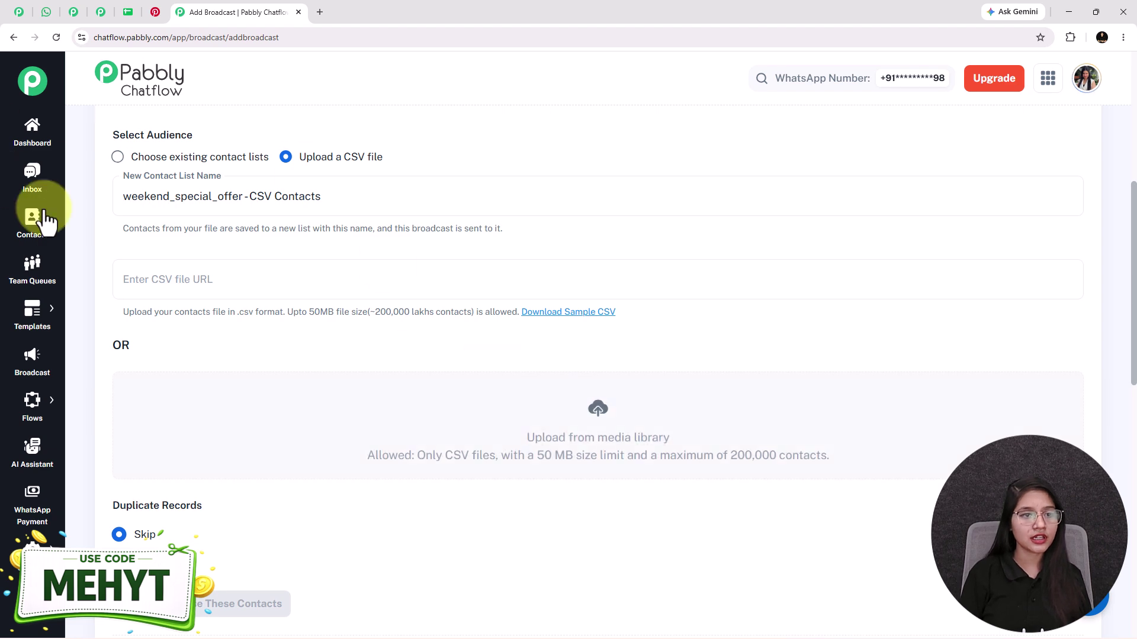
- Switch to the My Contacts spreadsheet in Google Sheets and download it as comma-separated values (.csv)
key(ctrl+5)
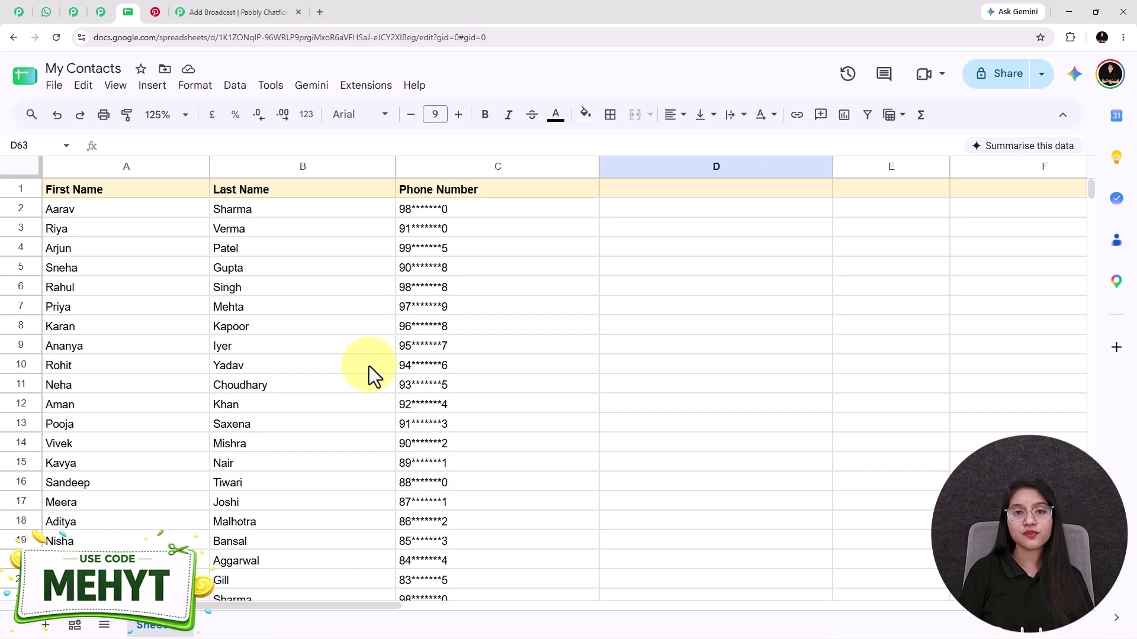
click(54, 85)
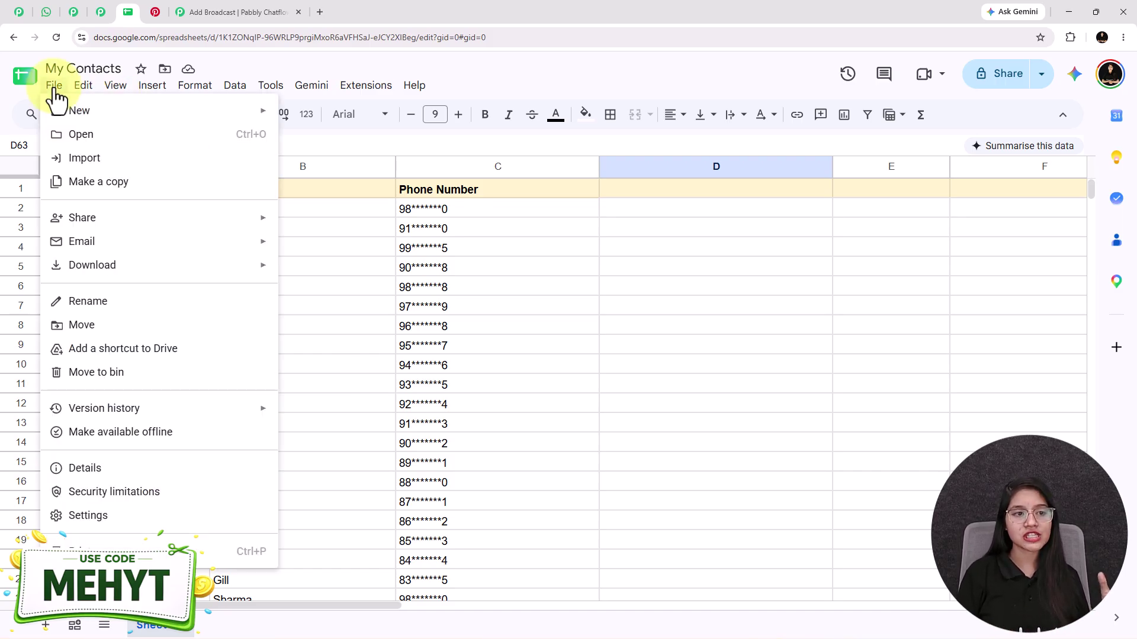
mouse_move(95, 265)
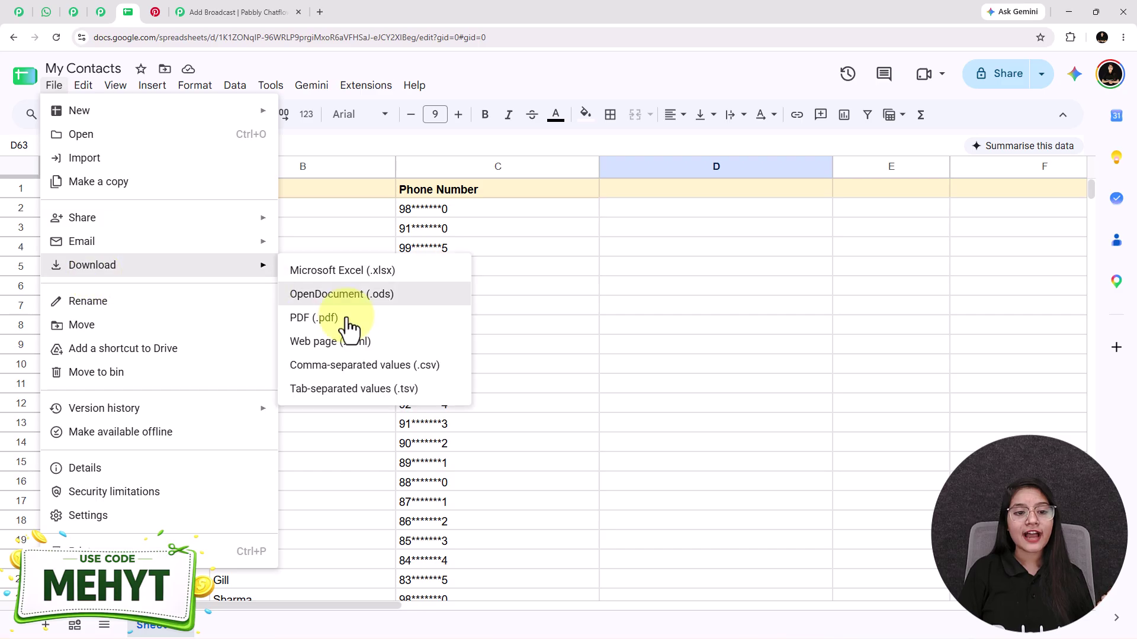
click(372, 375)
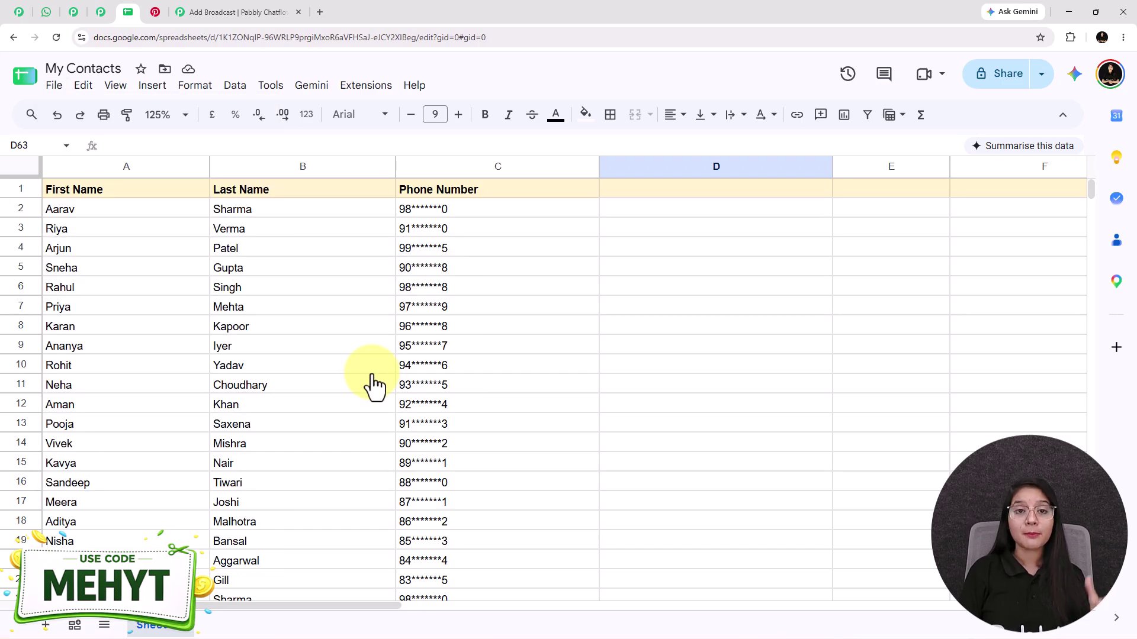
- Switch from the broadcast form to the Pabbly Chatflow website and dismiss its promotional offer popup
click(242, 12)
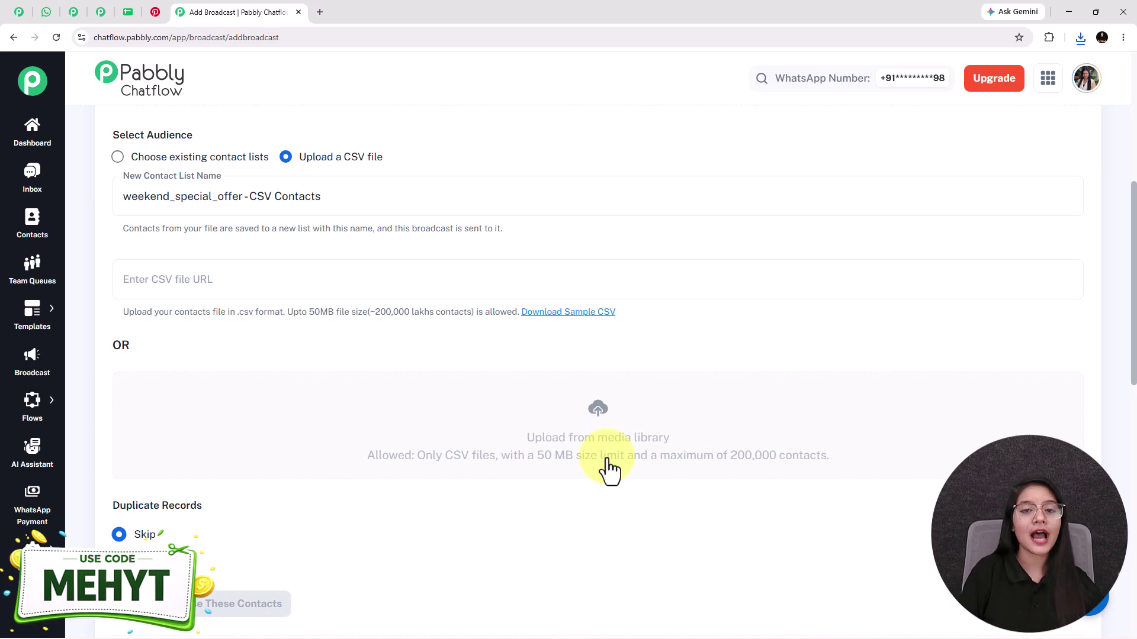
click(10, 16)
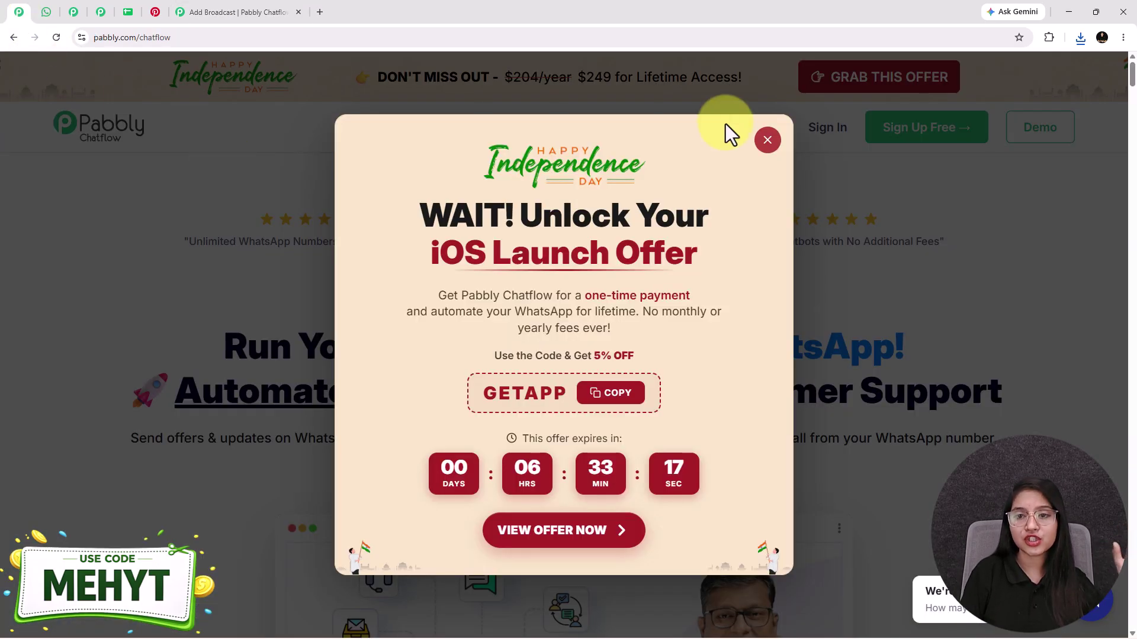
click(765, 137)
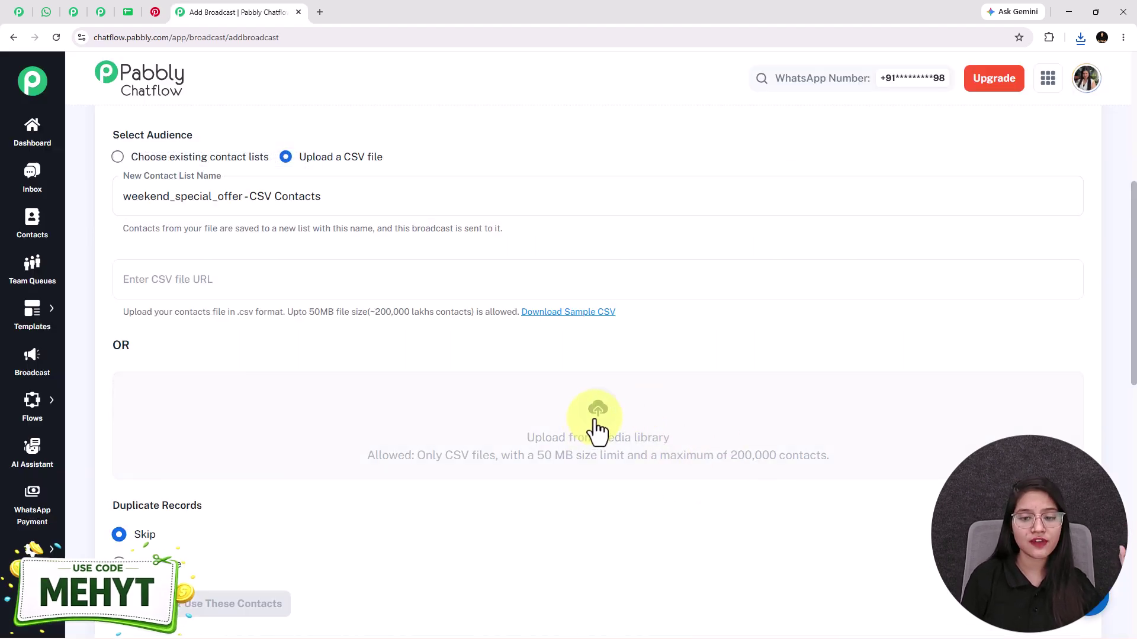
- Insert the My Contacts file from the media library as the broadcast's contacts CSV
click(594, 423)
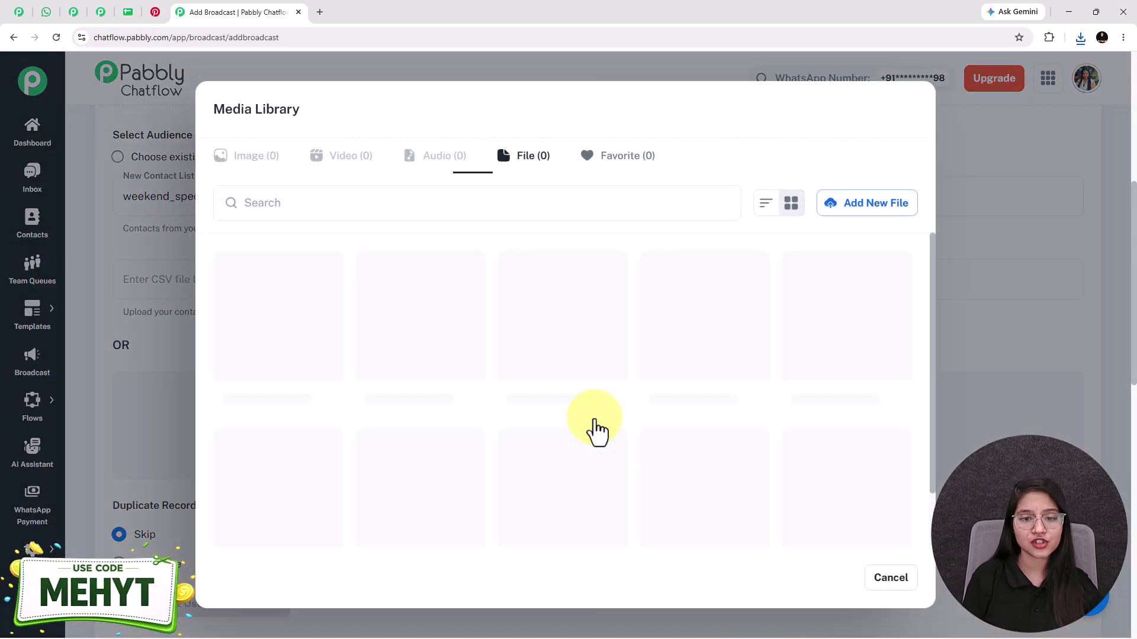
click(850, 207)
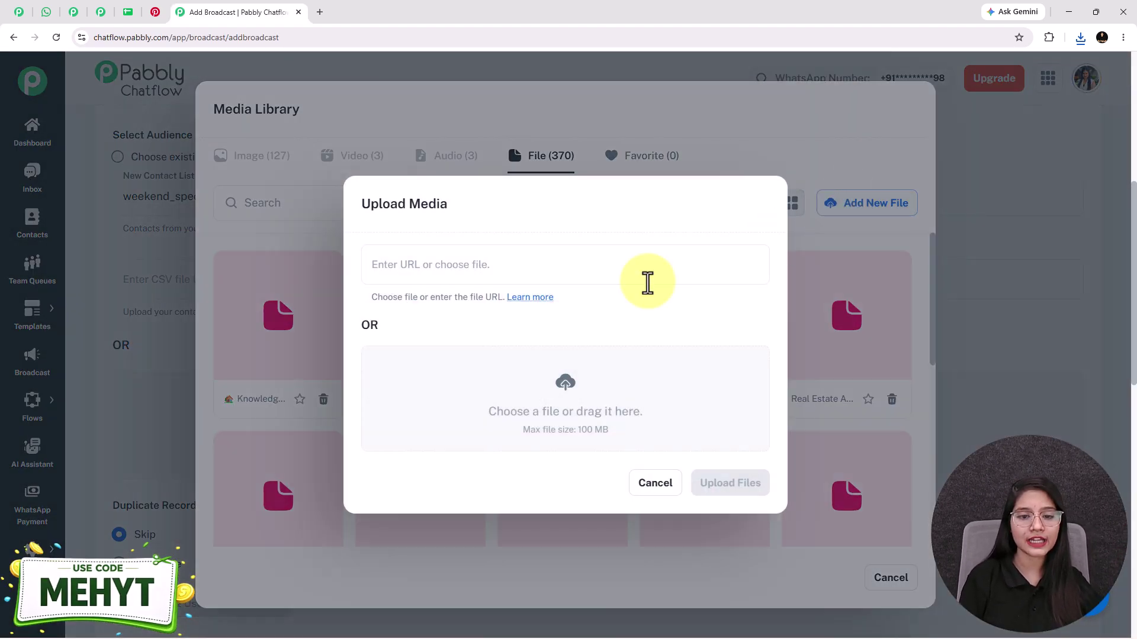
click(654, 483)
scroll(497, 418, down, 3)
scroll(515, 397, up, 1)
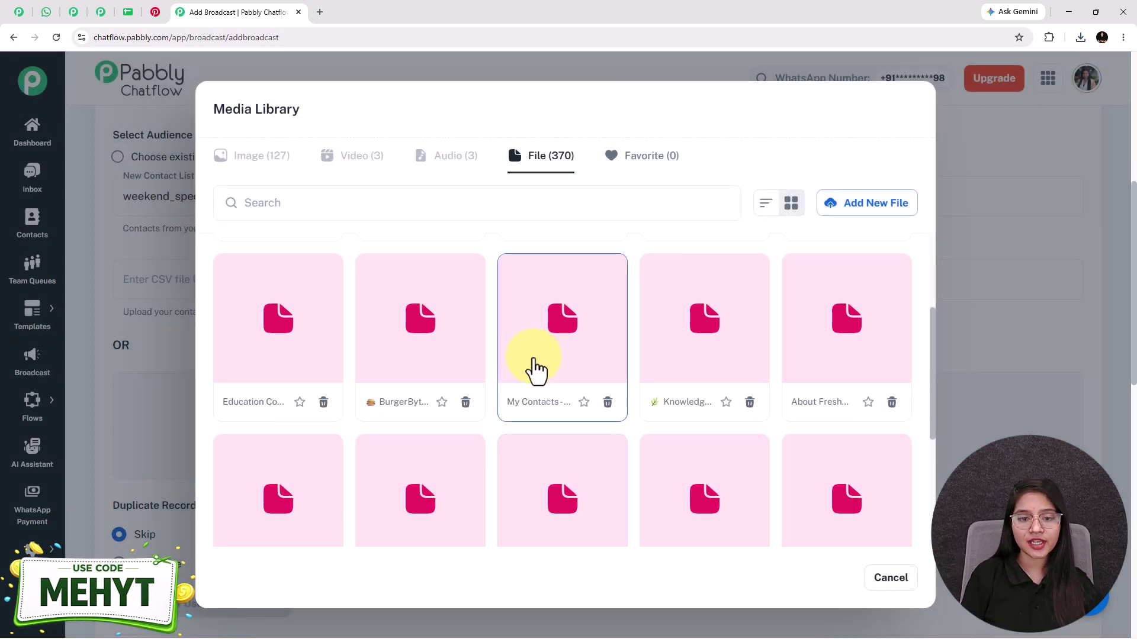
click(536, 367)
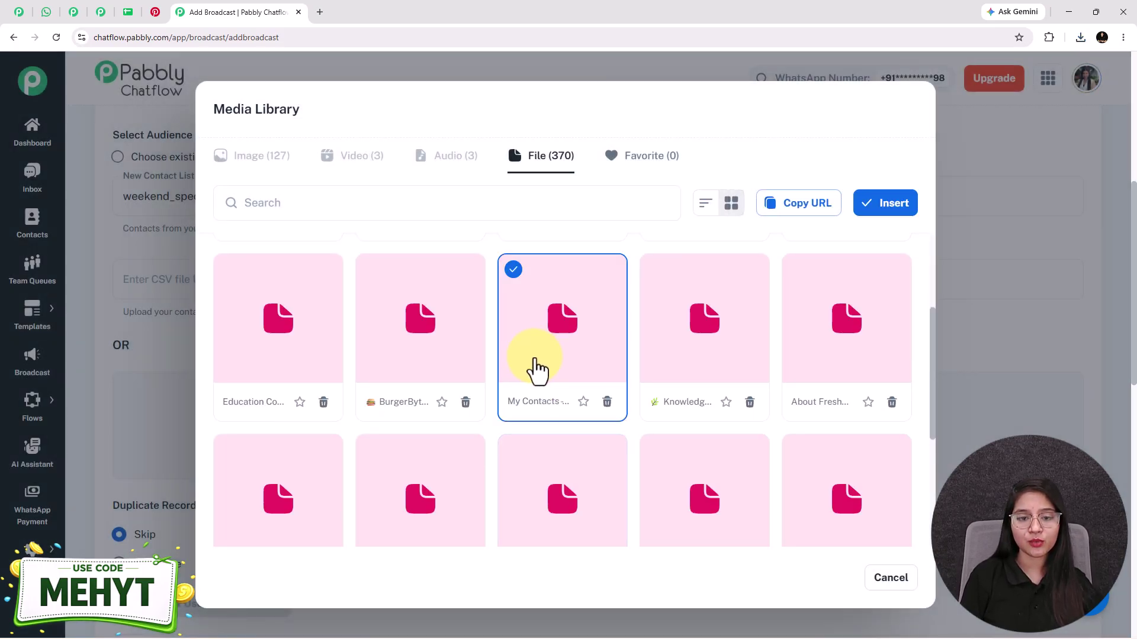
click(888, 208)
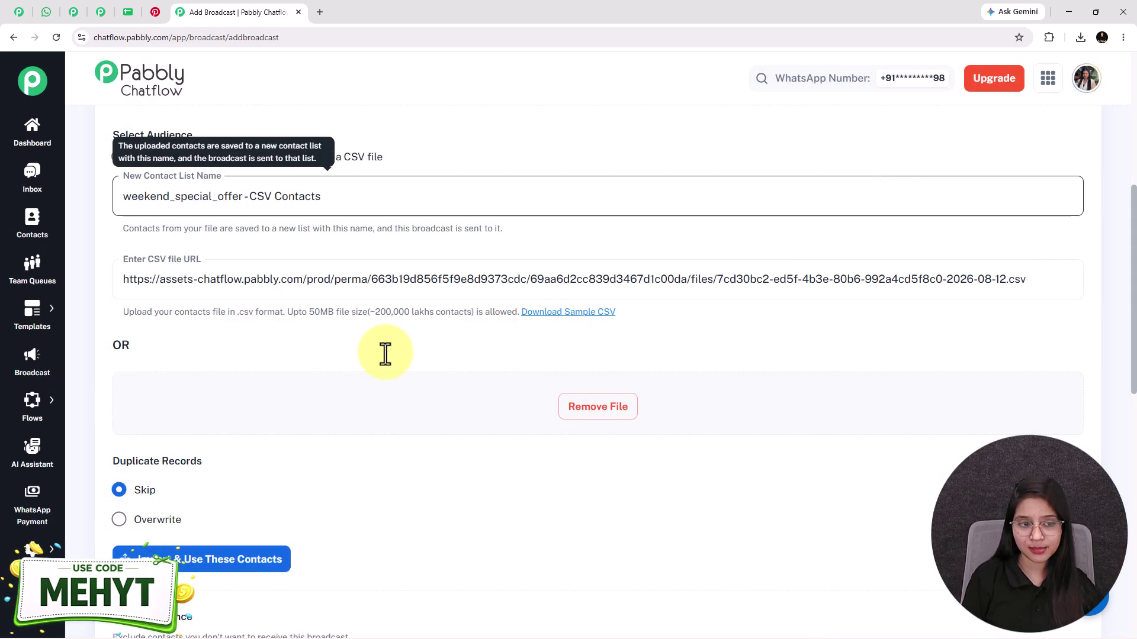
- Set the broadcast's audience to existing contact lists and choose Leads List
middle_click(355, 358)
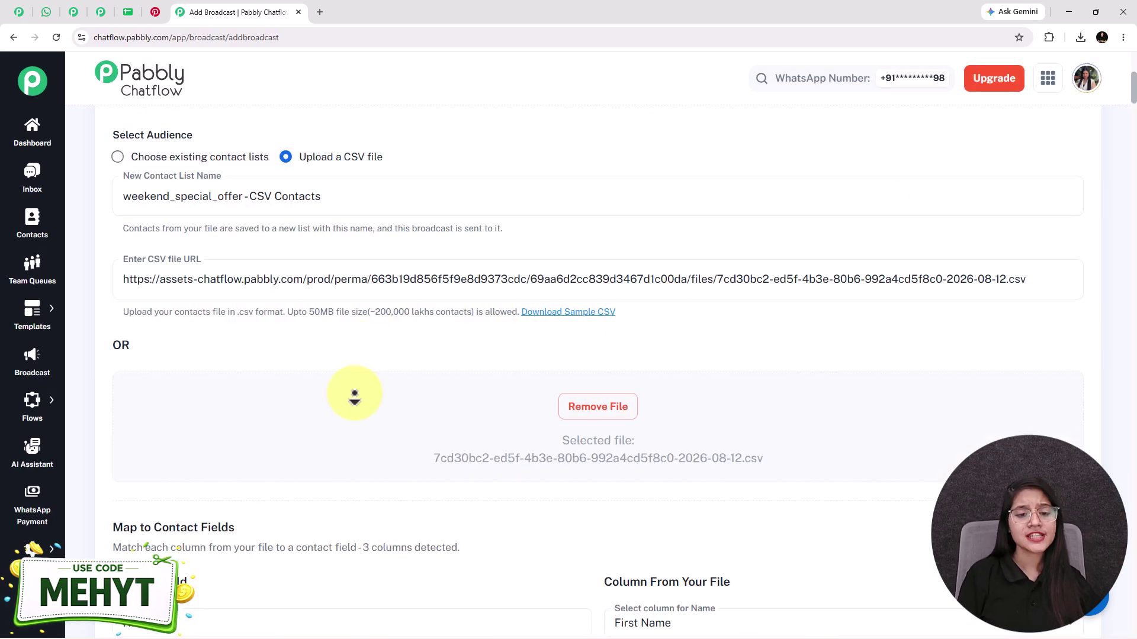
scroll(356, 359, down, 20)
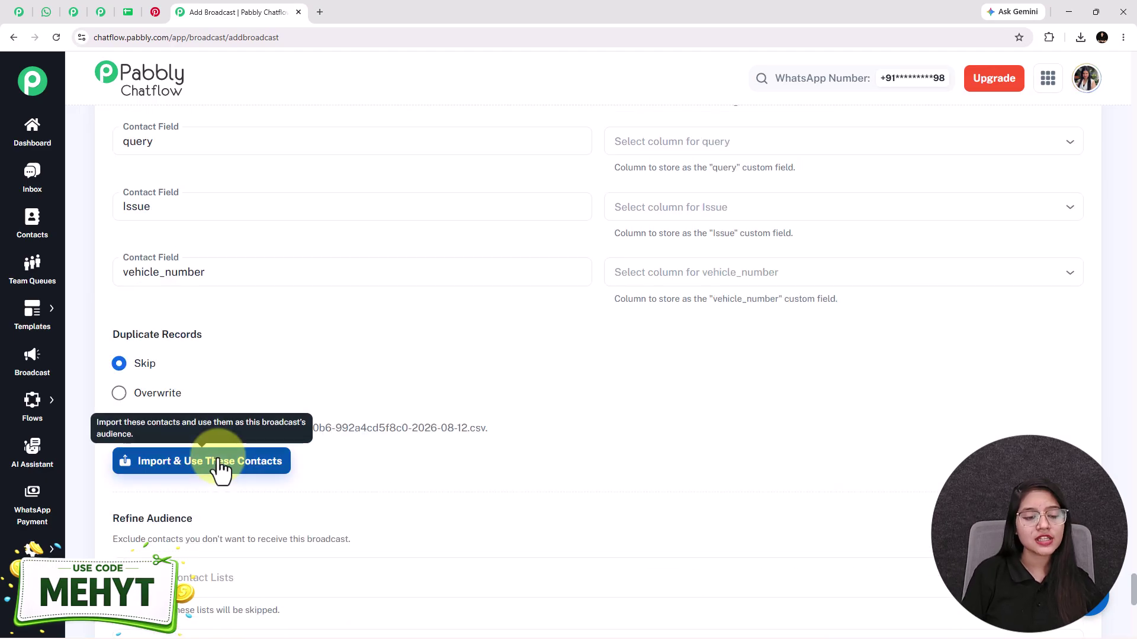
scroll(237, 467, up, 15)
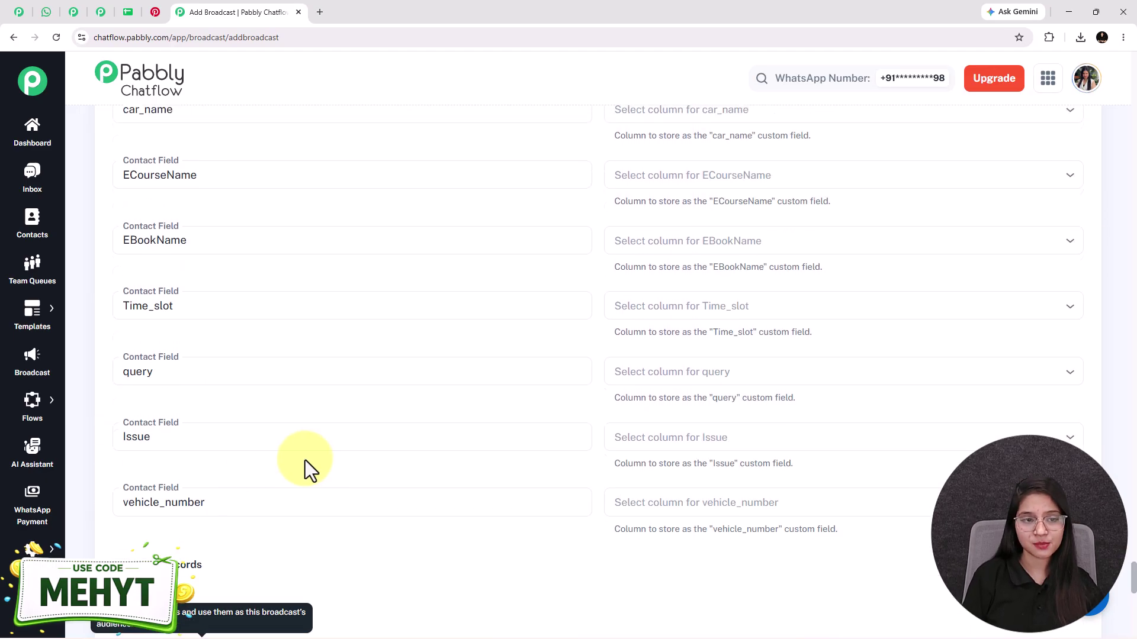
click(124, 307)
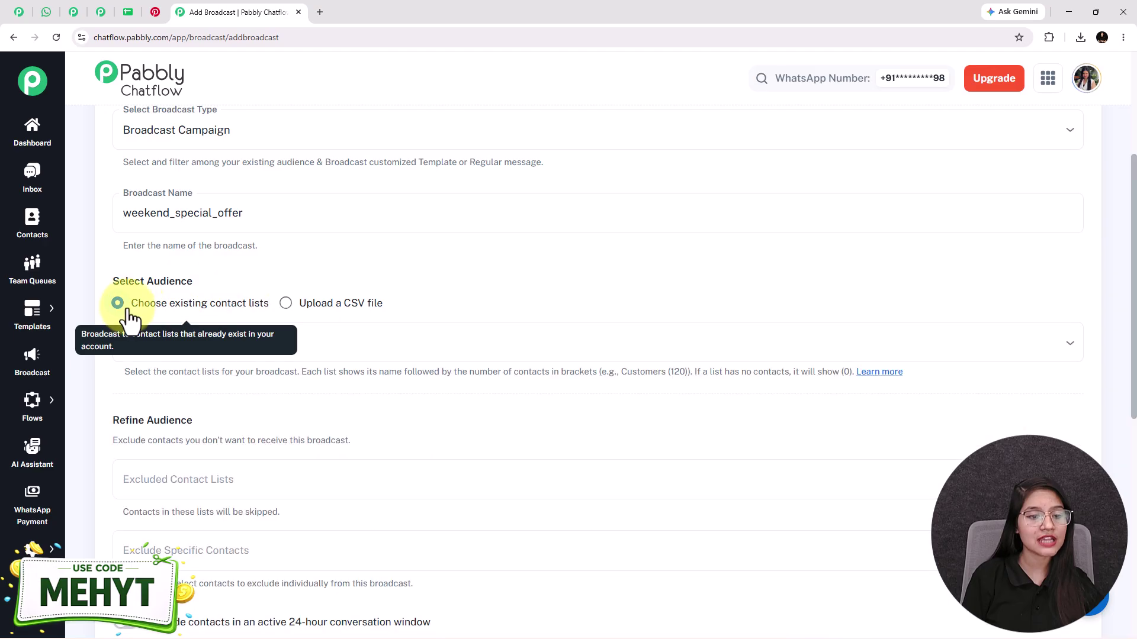
click(258, 353)
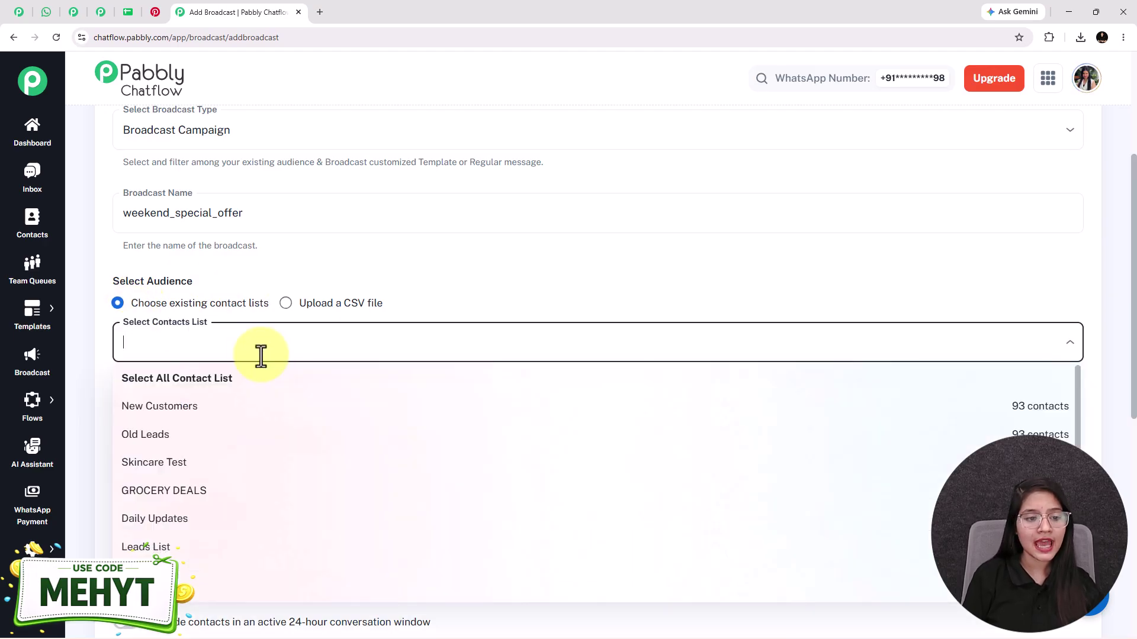
click(167, 548)
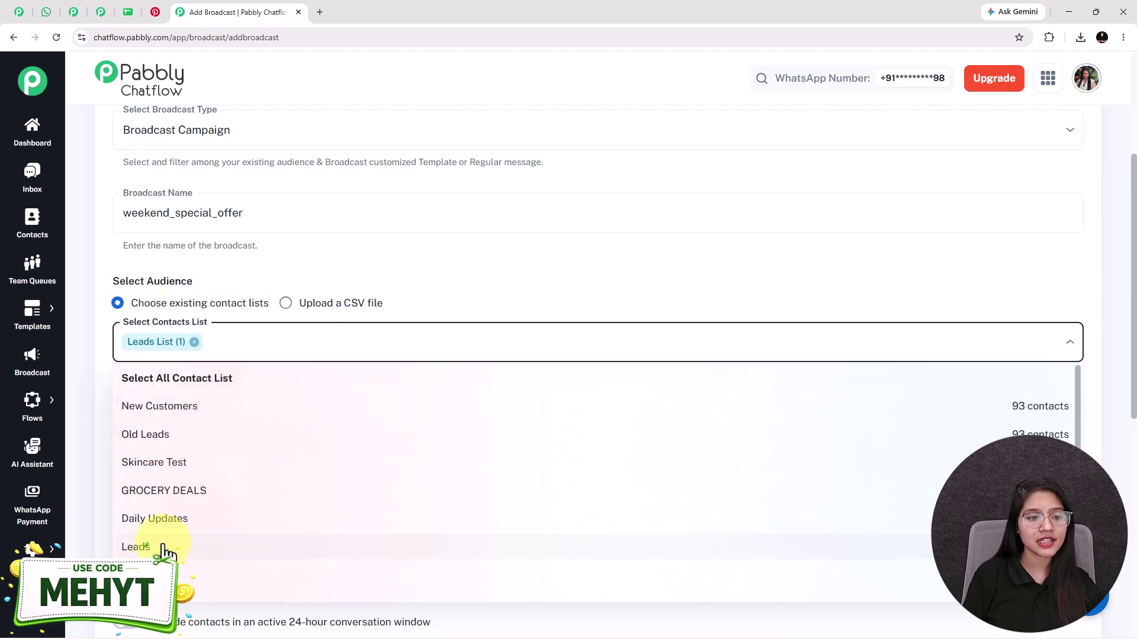
click(212, 301)
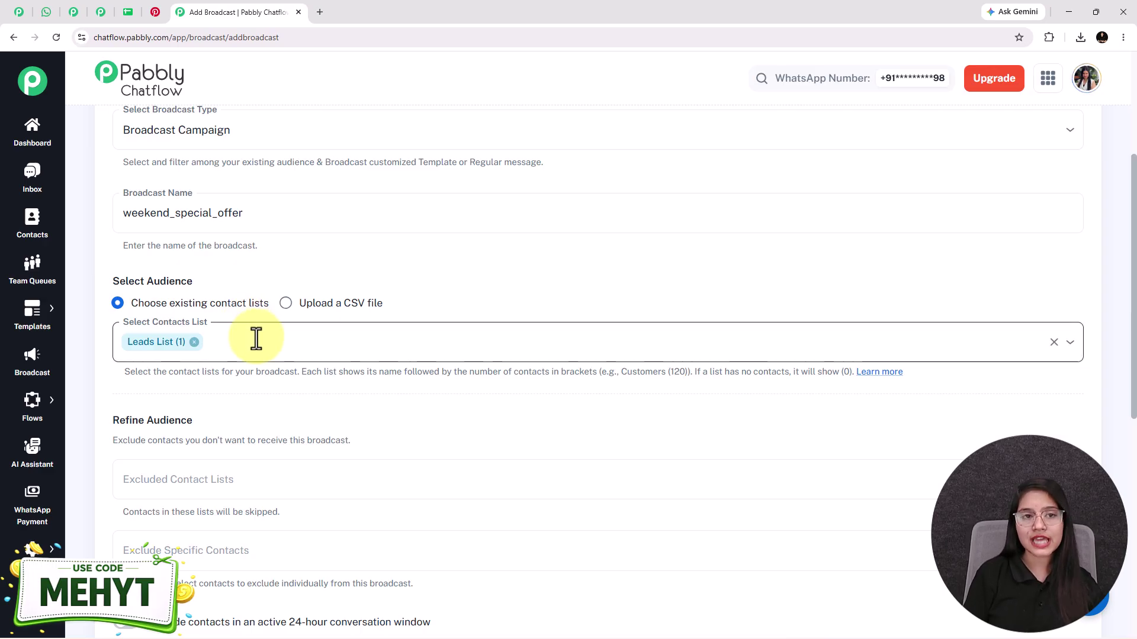
- Open the Contacts page in a new tab to view the contact lists, and return to the broadcast form
click(53, 237)
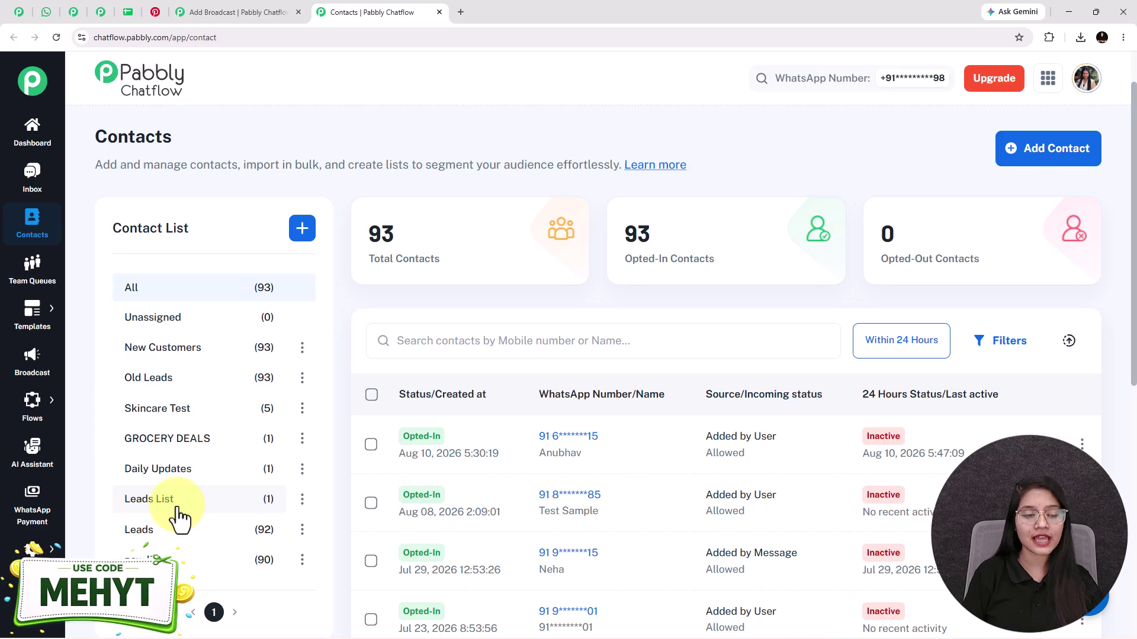
click(215, 12)
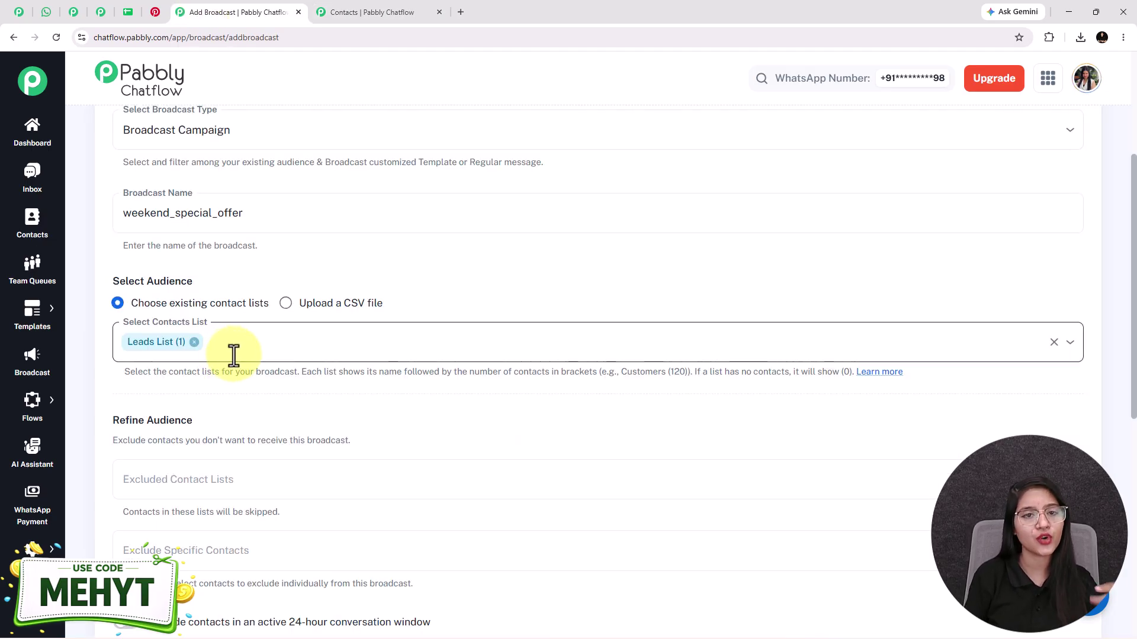
- Examine the Refine Audience choices for excluding contact lists and specific contacts, leaving both fields empty
scroll(305, 318, down, 2)
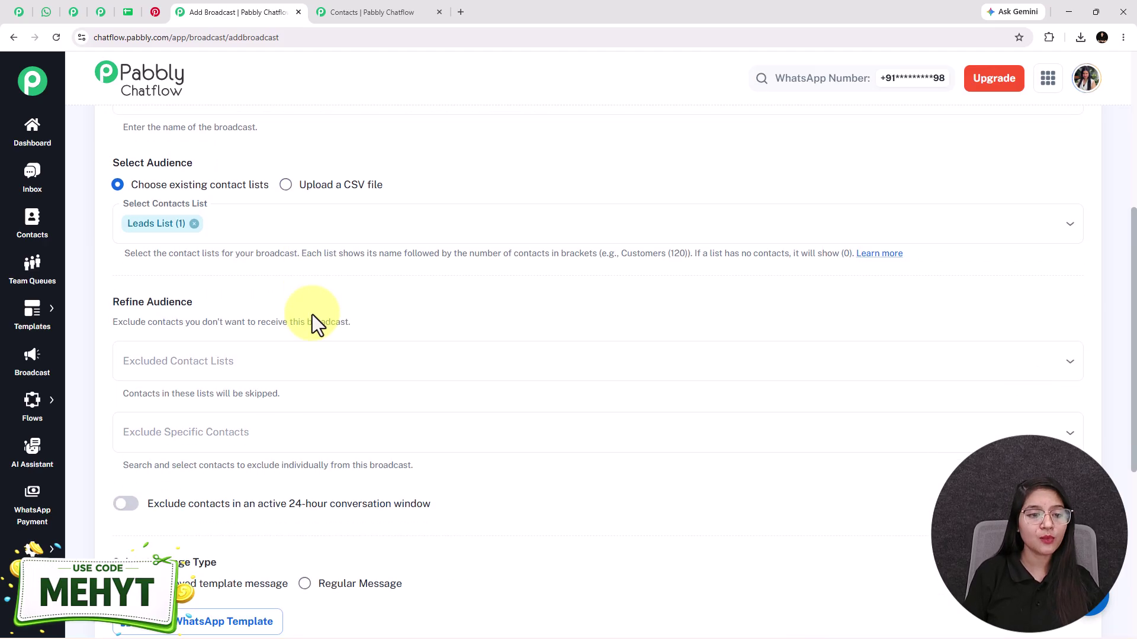
drag(201, 300, 119, 306)
click(236, 296)
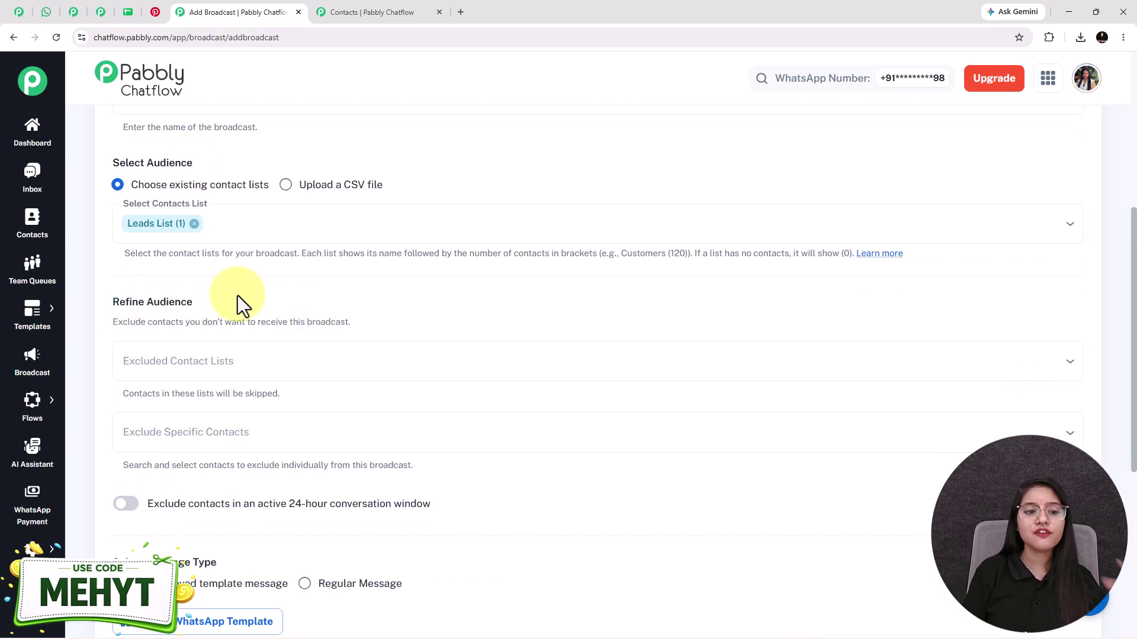
scroll(236, 296, down, 1)
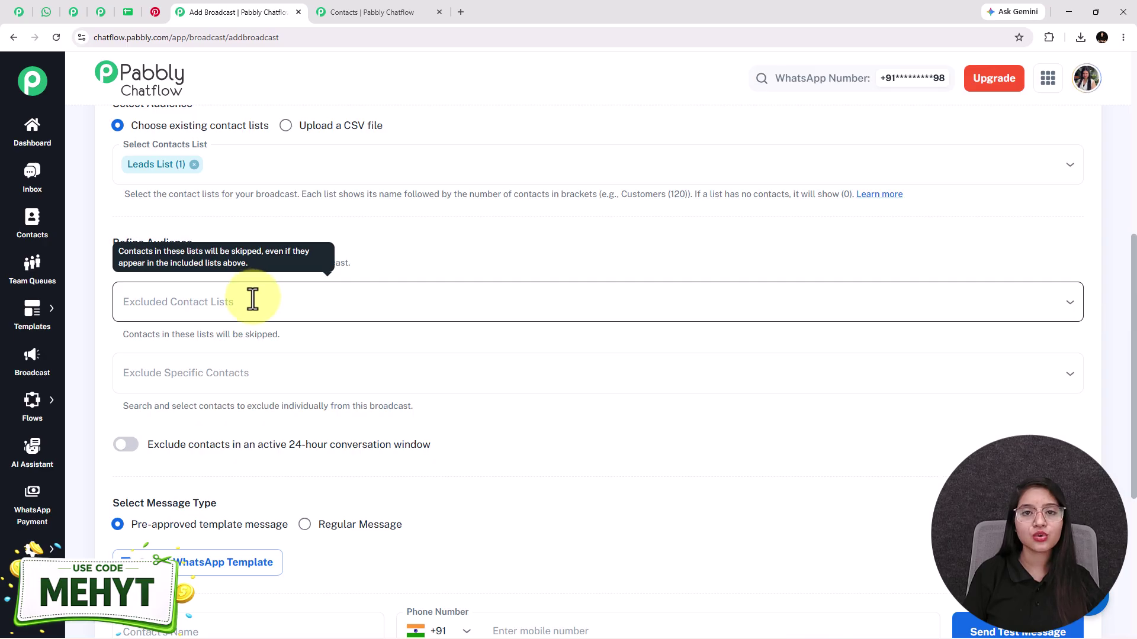
click(261, 308)
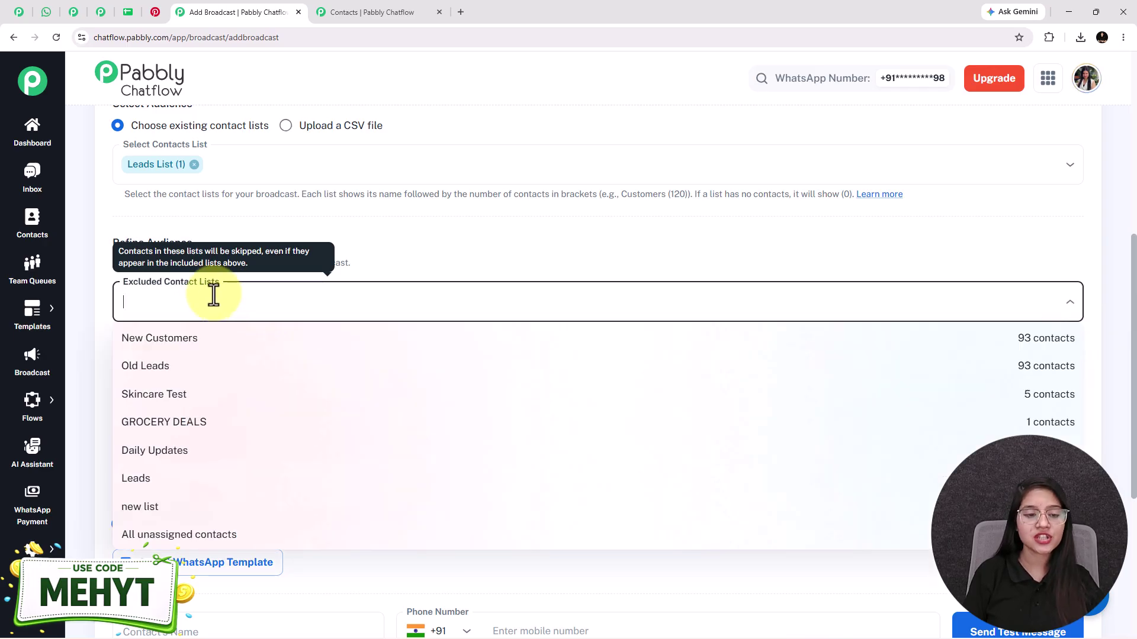
click(232, 248)
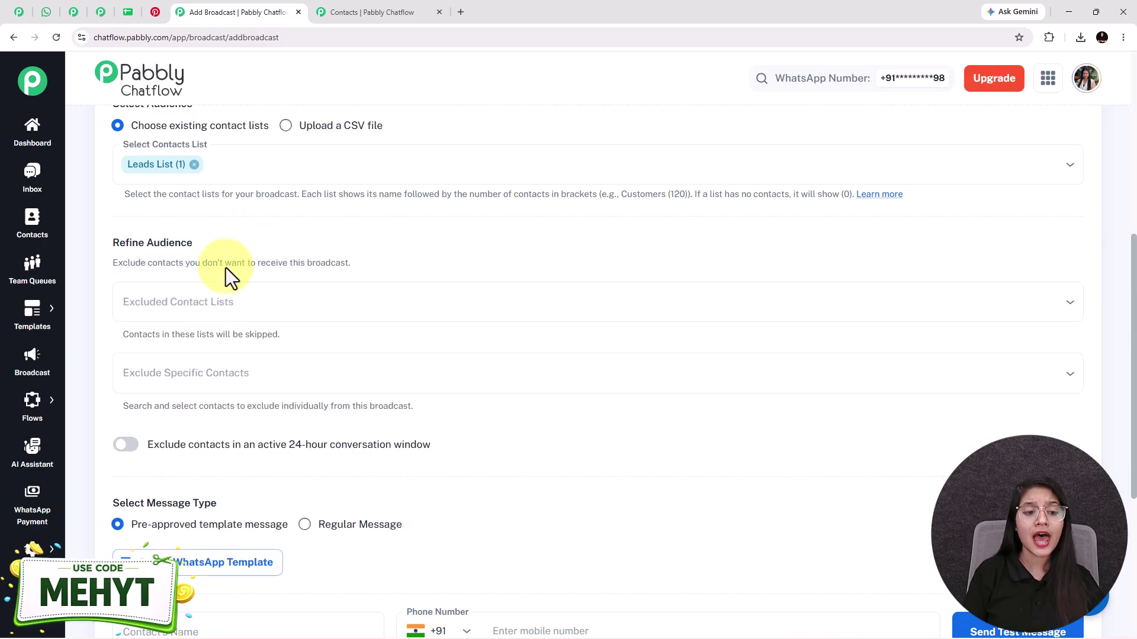
scroll(225, 296, down, 1)
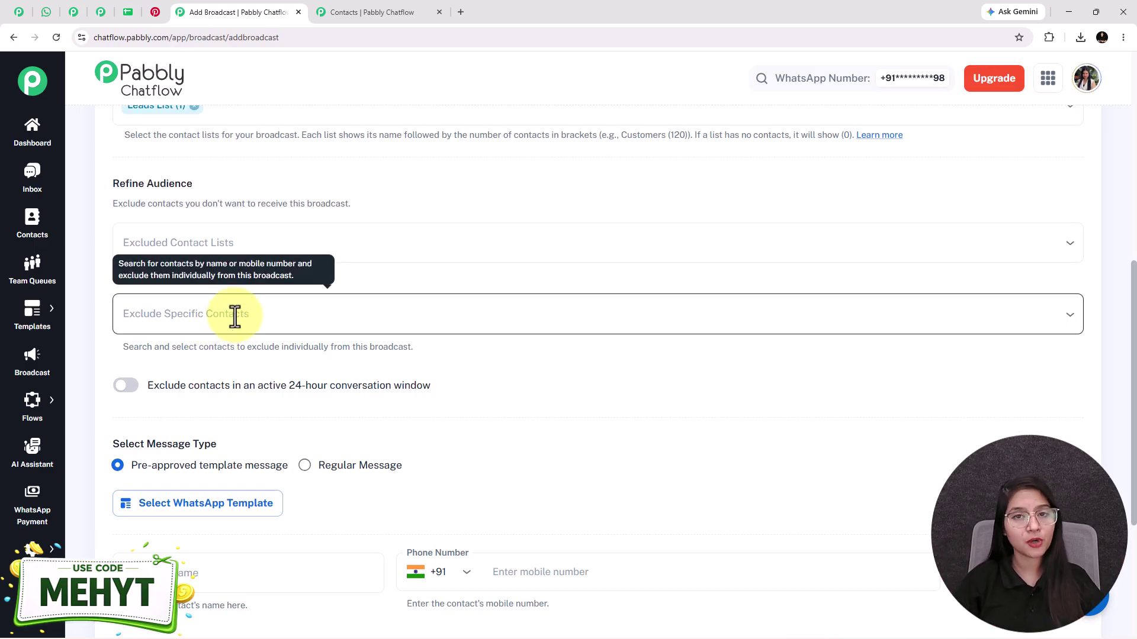
click(234, 317)
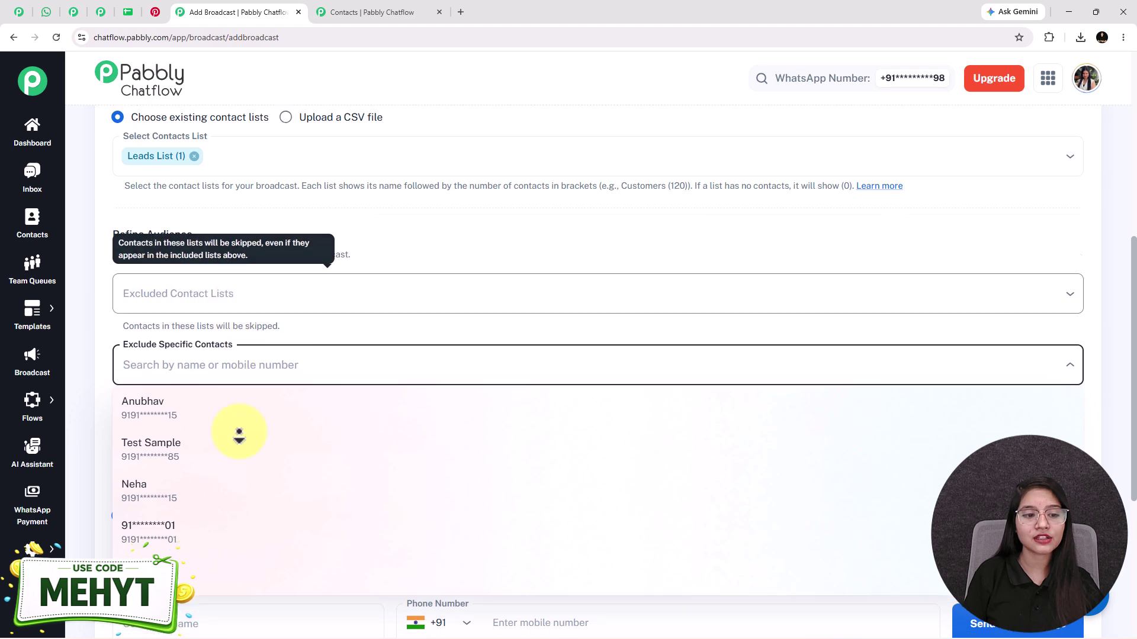
scroll(241, 385, down, 5)
scroll(184, 225, up, 3)
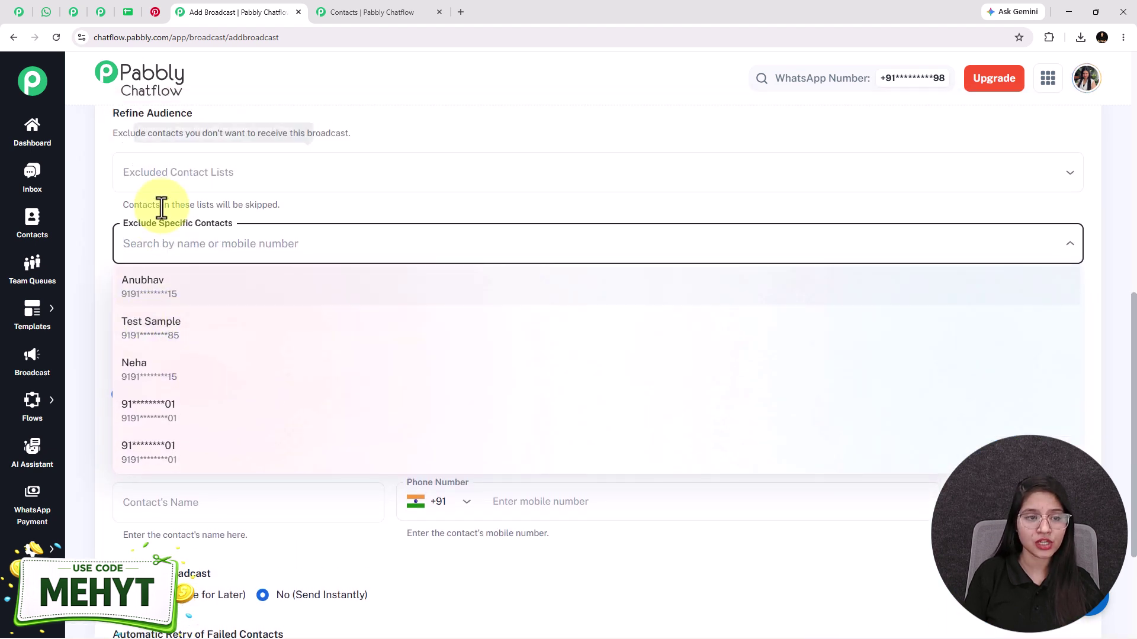
click(159, 207)
- Turn on the exclusion of contacts in an active 24-hour conversation window
click(126, 315)
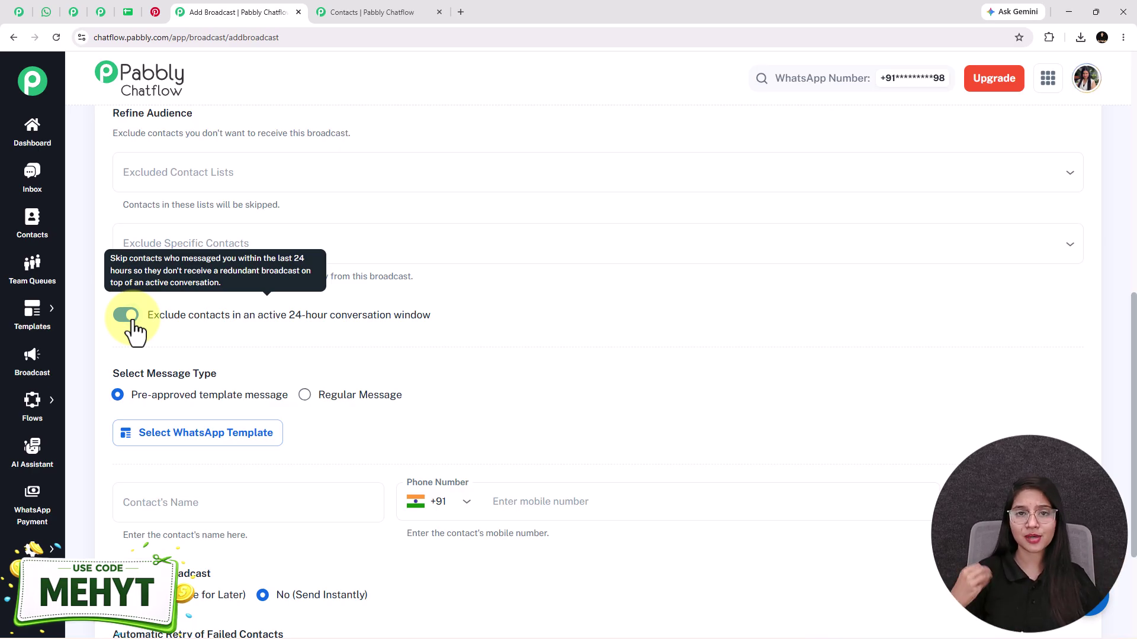
scroll(163, 331, down, 1)
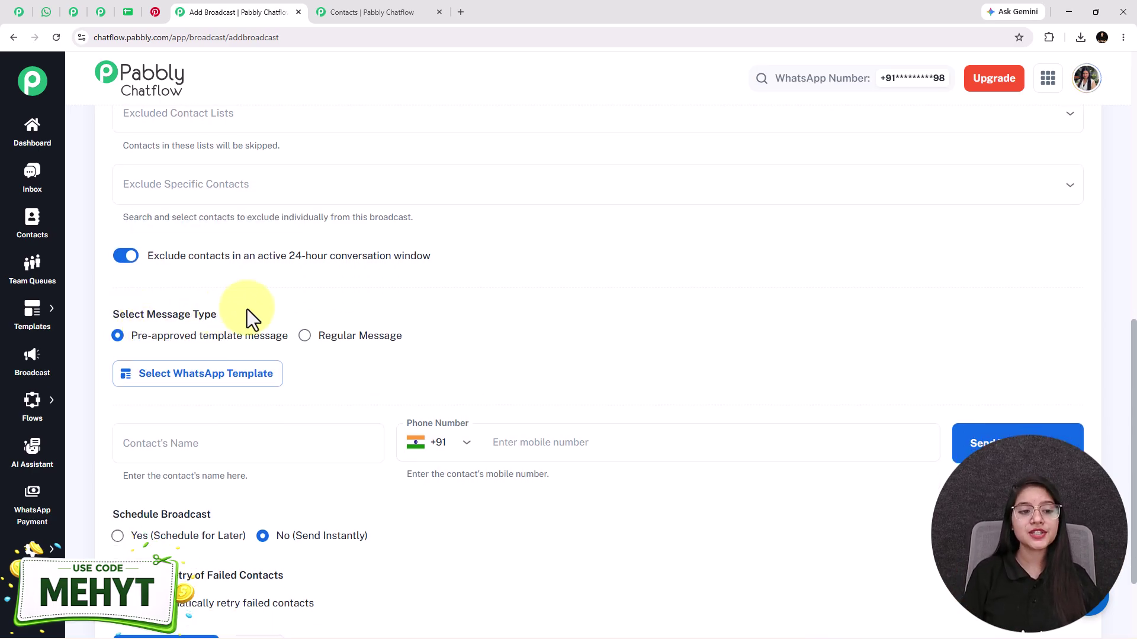
drag(159, 309, 107, 310)
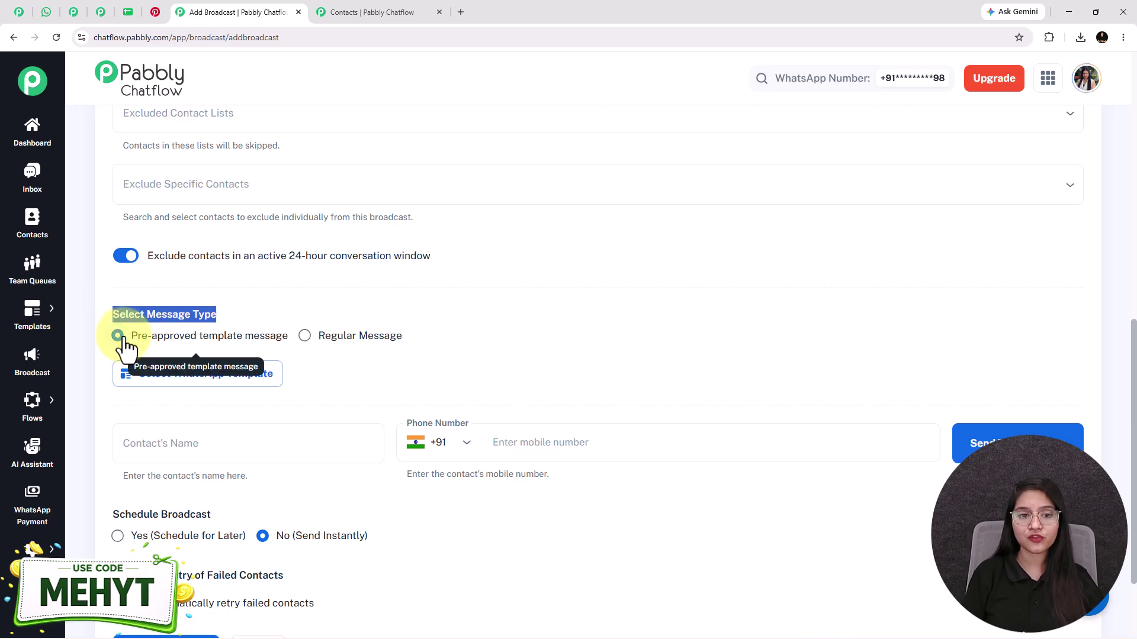
click(305, 337)
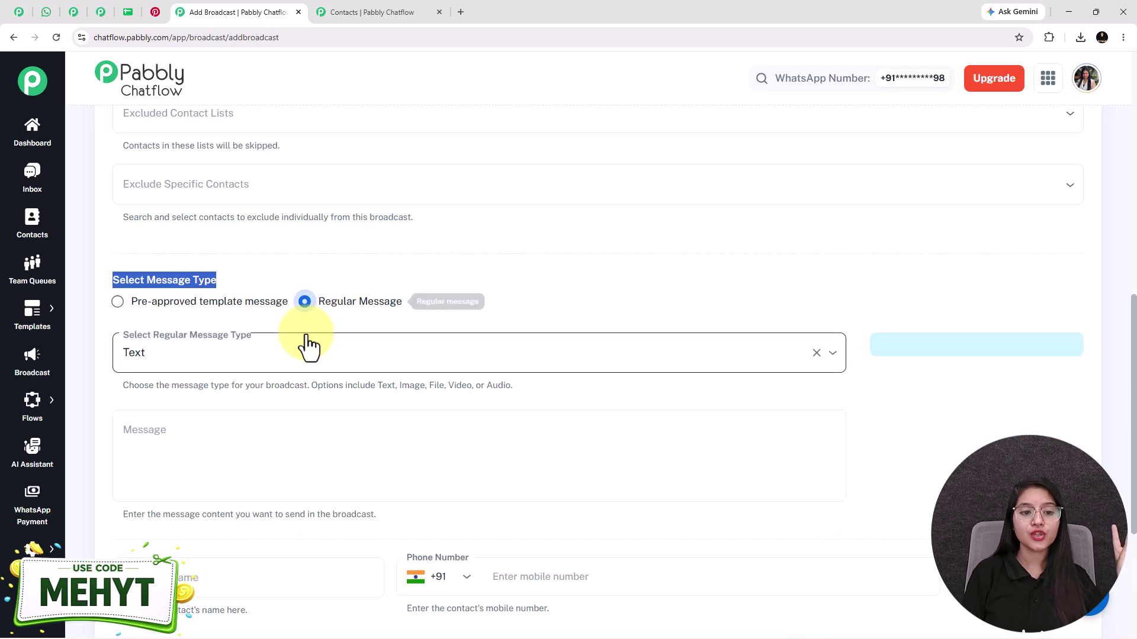
click(261, 354)
click(484, 284)
click(252, 475)
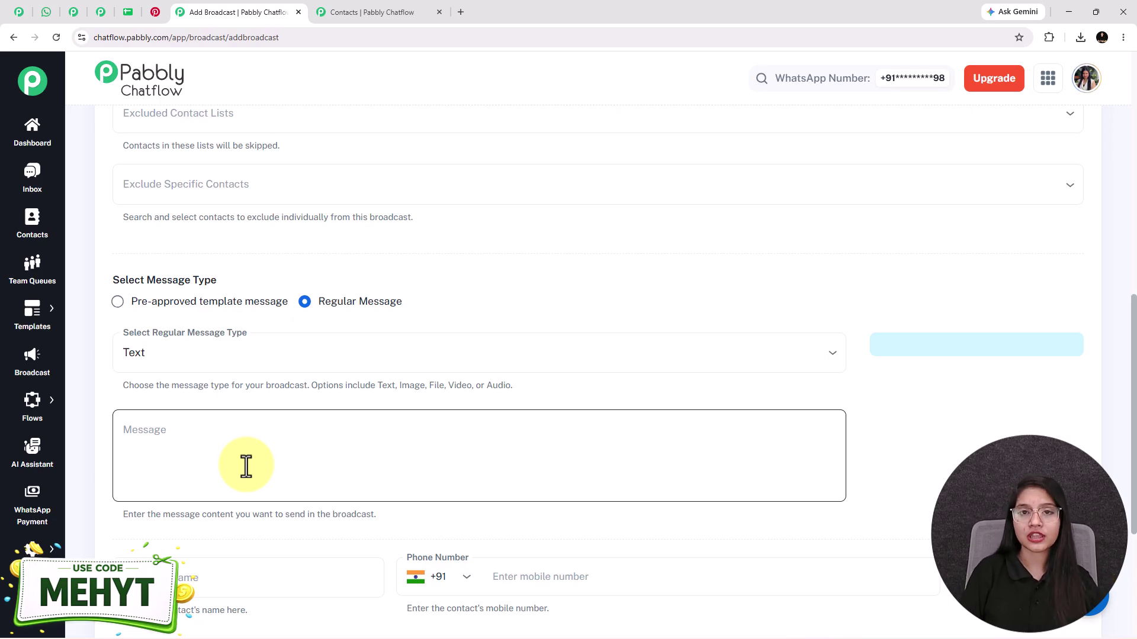
click(120, 303)
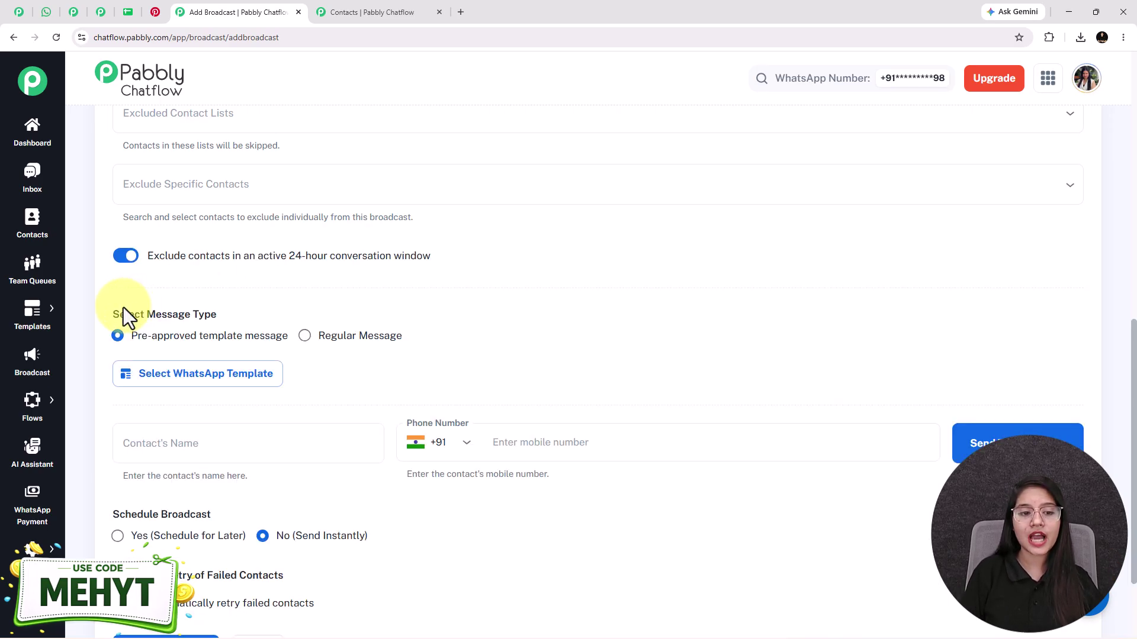
- Choose the approved WhatsApp template weekend_special_offer for the broadcast's pre-approved template message
scroll(273, 308, down, 1)
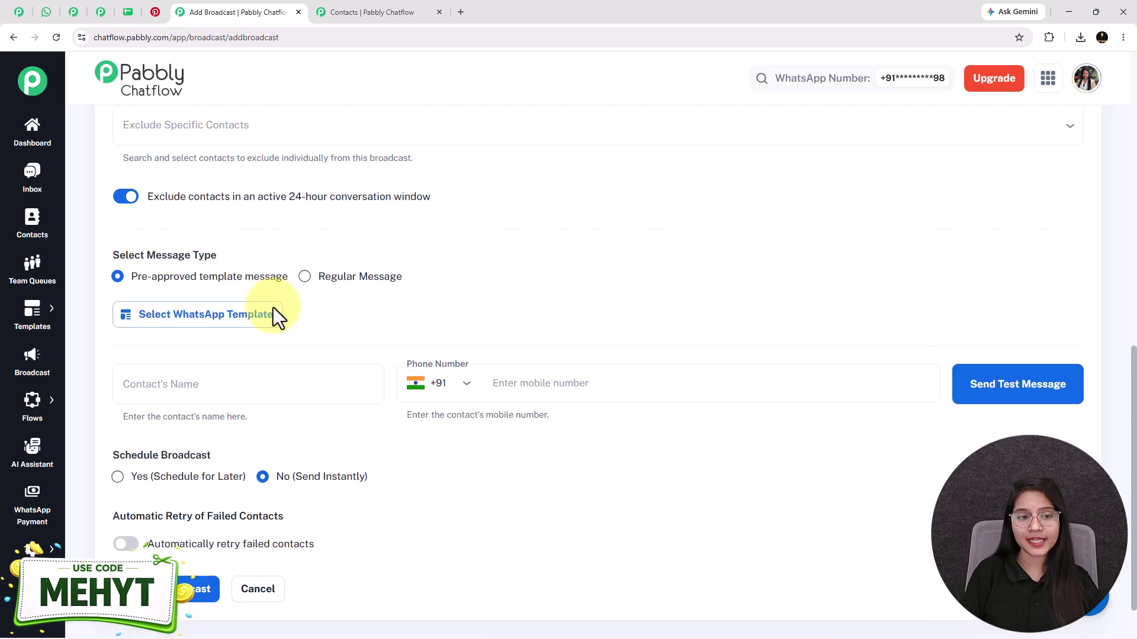
click(189, 326)
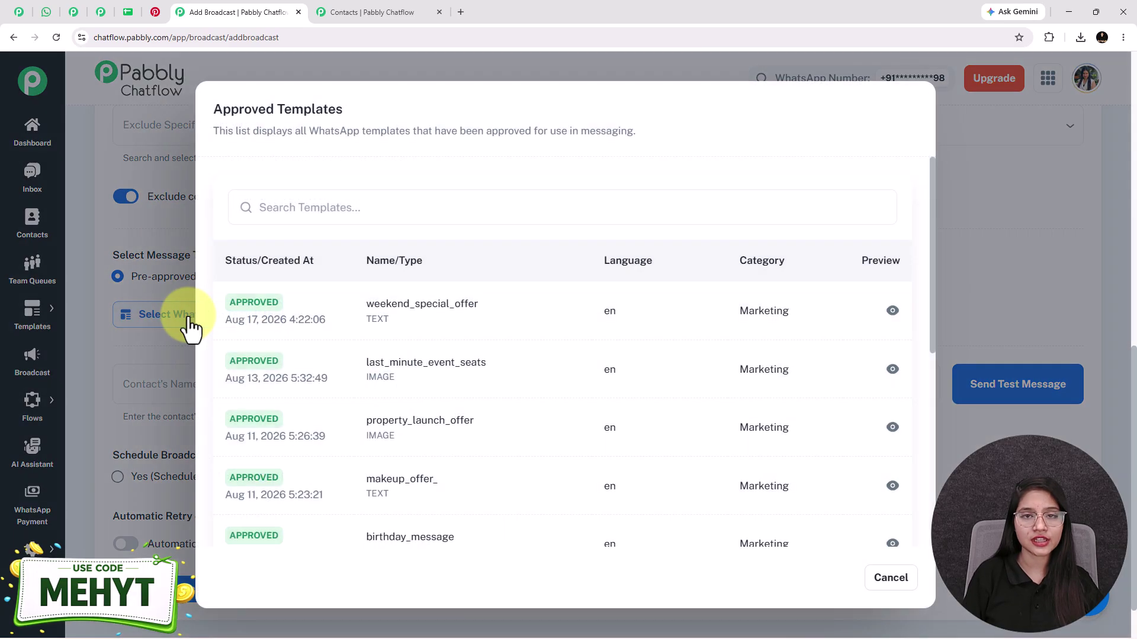
click(395, 323)
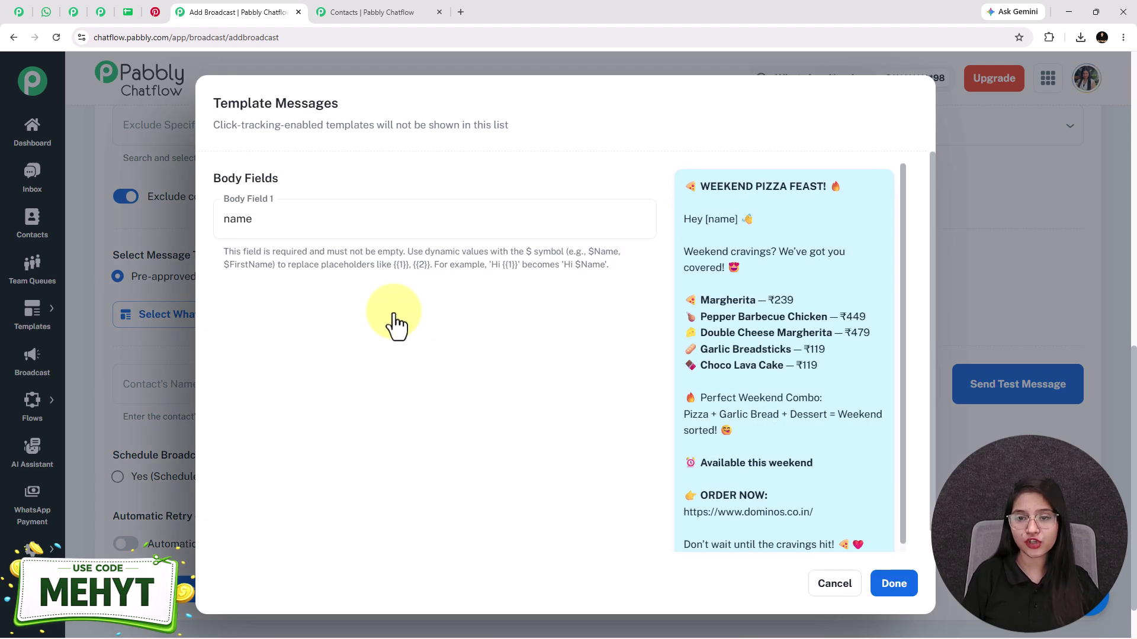
- Set the template's Body Field 1 to $Name and apply the template to the broadcast
double_click(241, 220)
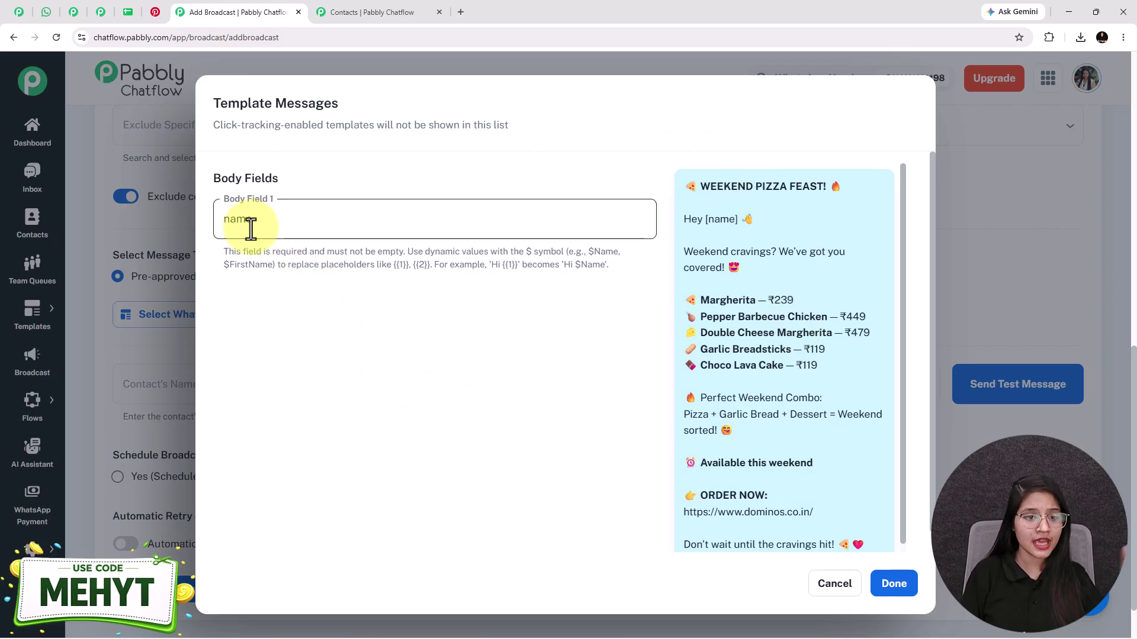
text($N)
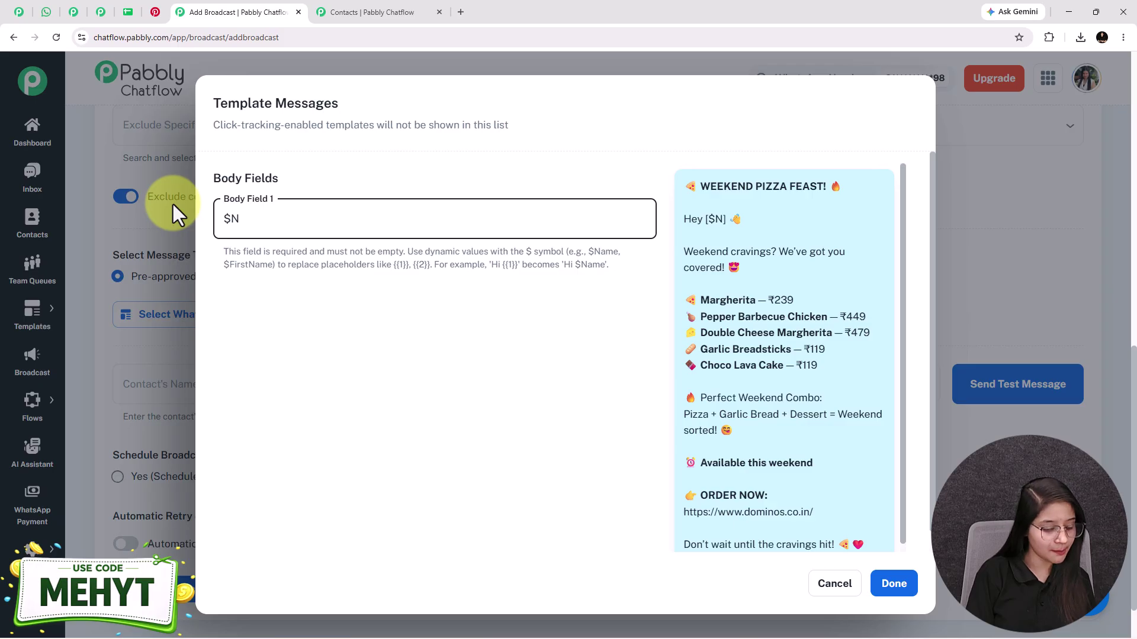
text(ame)
double_click(230, 221)
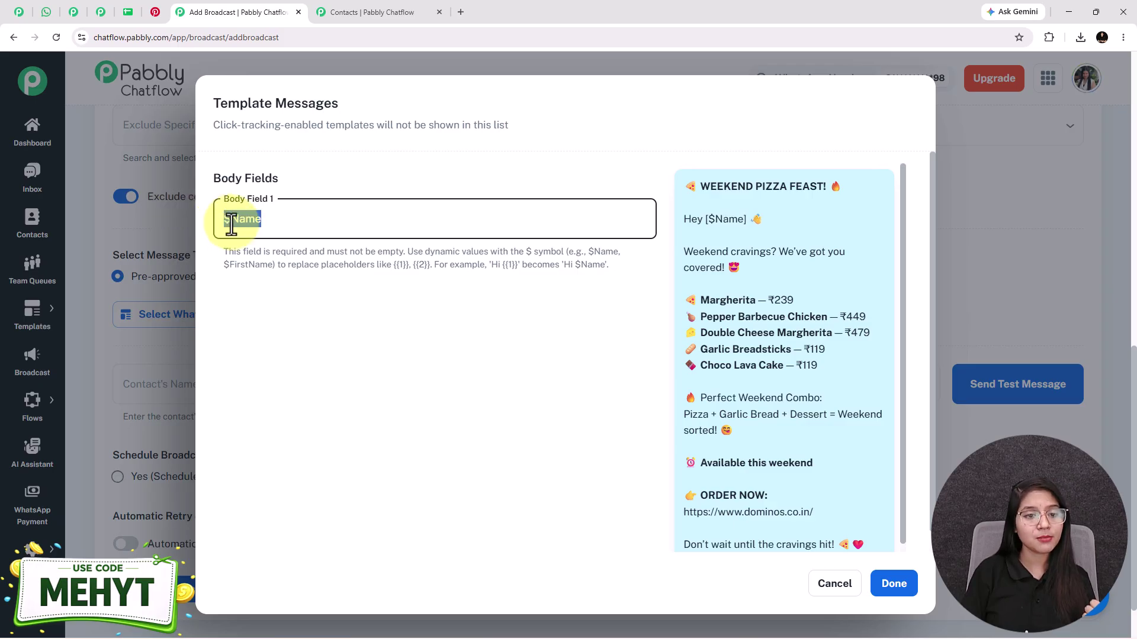
drag(259, 219, 221, 222)
click(718, 220)
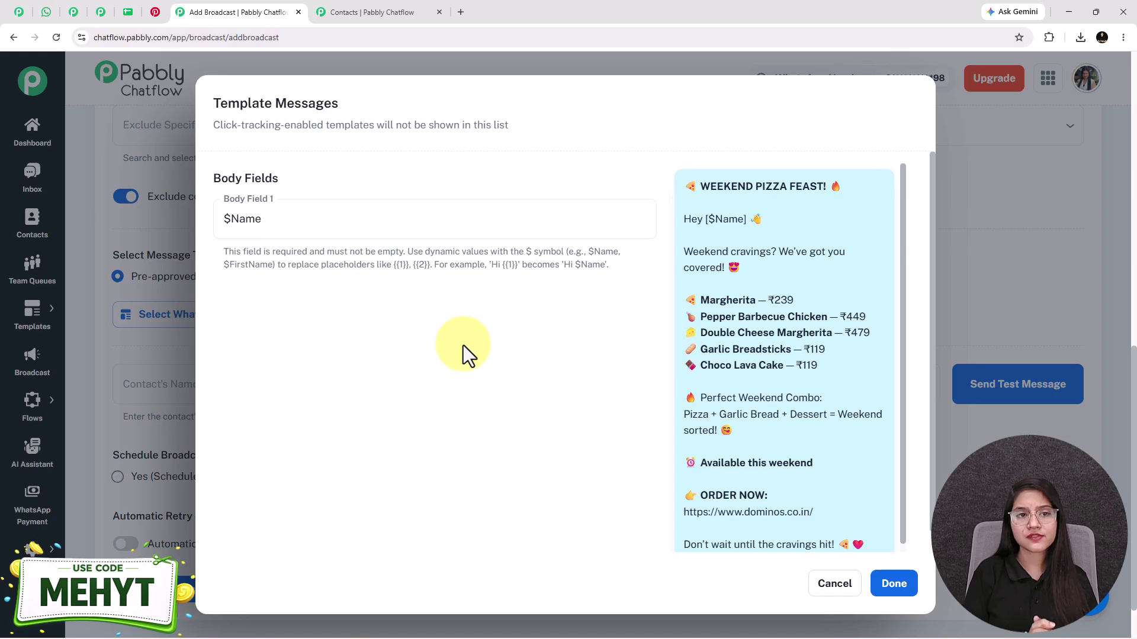
click(895, 589)
- Review the template message preview in the broadcast form and open the Templates List in a new tab
scroll(411, 420, down, 5)
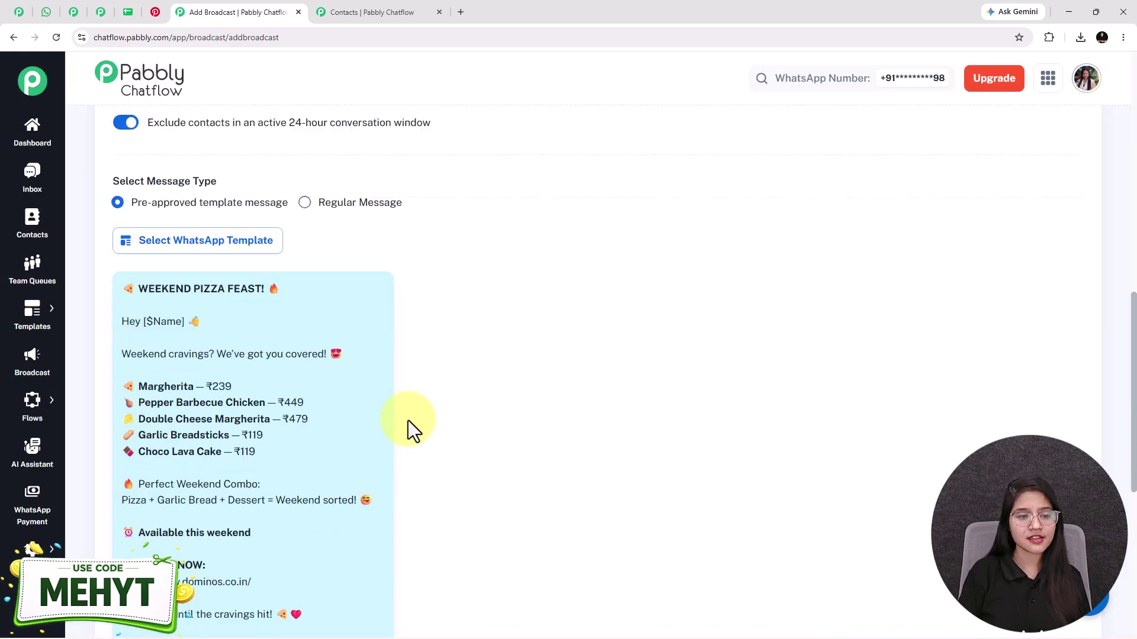
scroll(241, 373, up, 3)
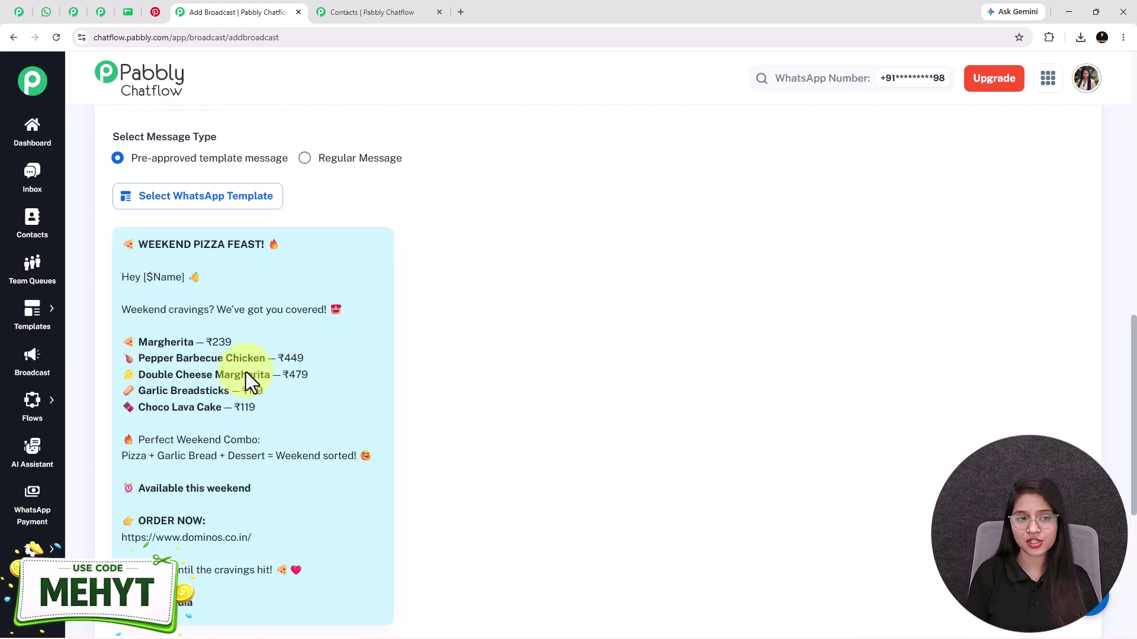
scroll(247, 372, down, 1)
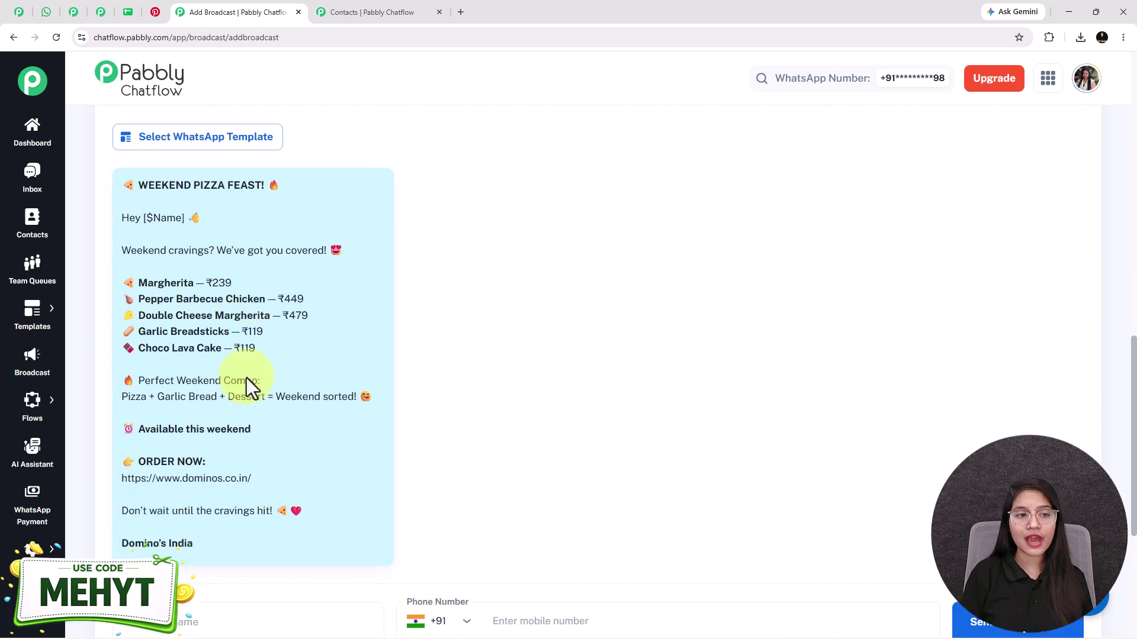
mouse_move(34, 322)
right_click(142, 311)
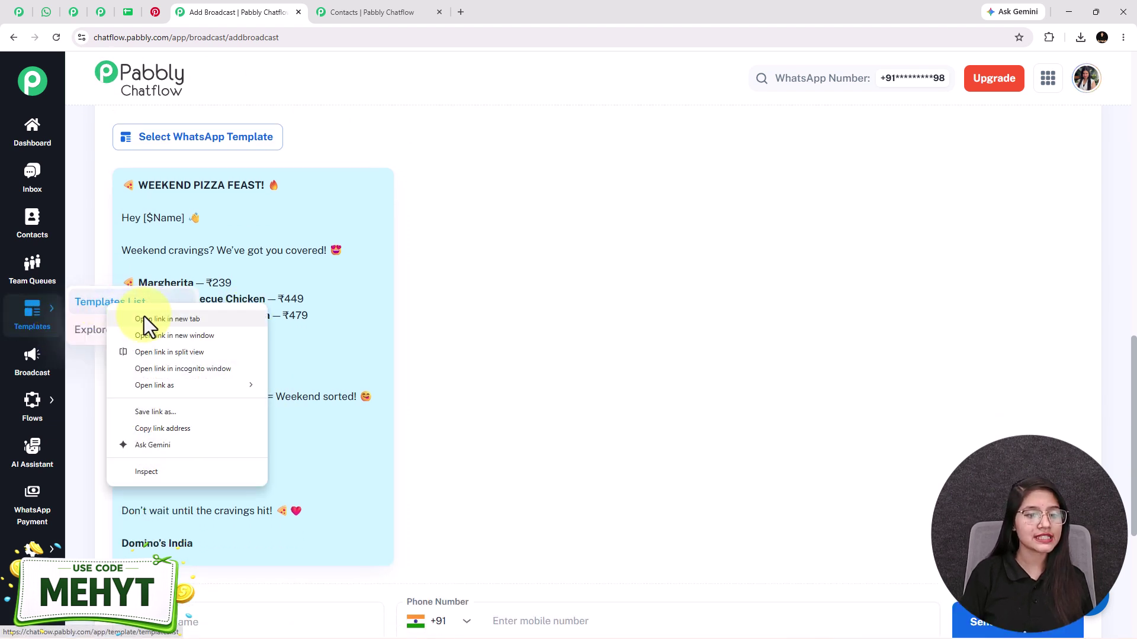
click(155, 319)
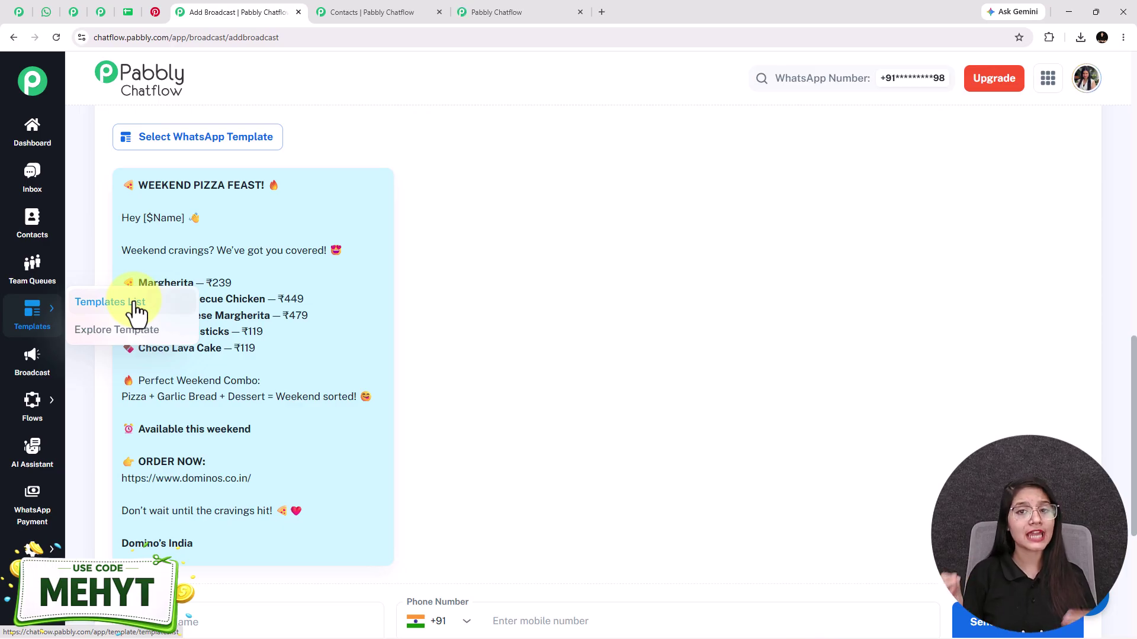
- Check the weekend_special_offer template's message preview, close it, and look over the Templates list
key(ctrl+Tab)
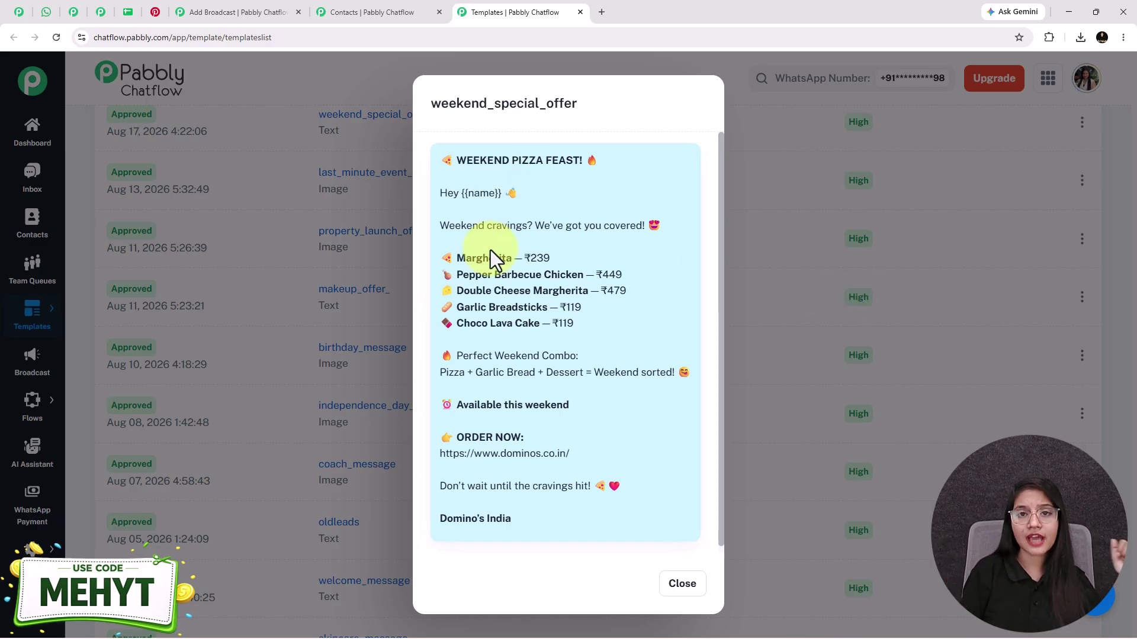
click(752, 251)
scroll(563, 305, up, 5)
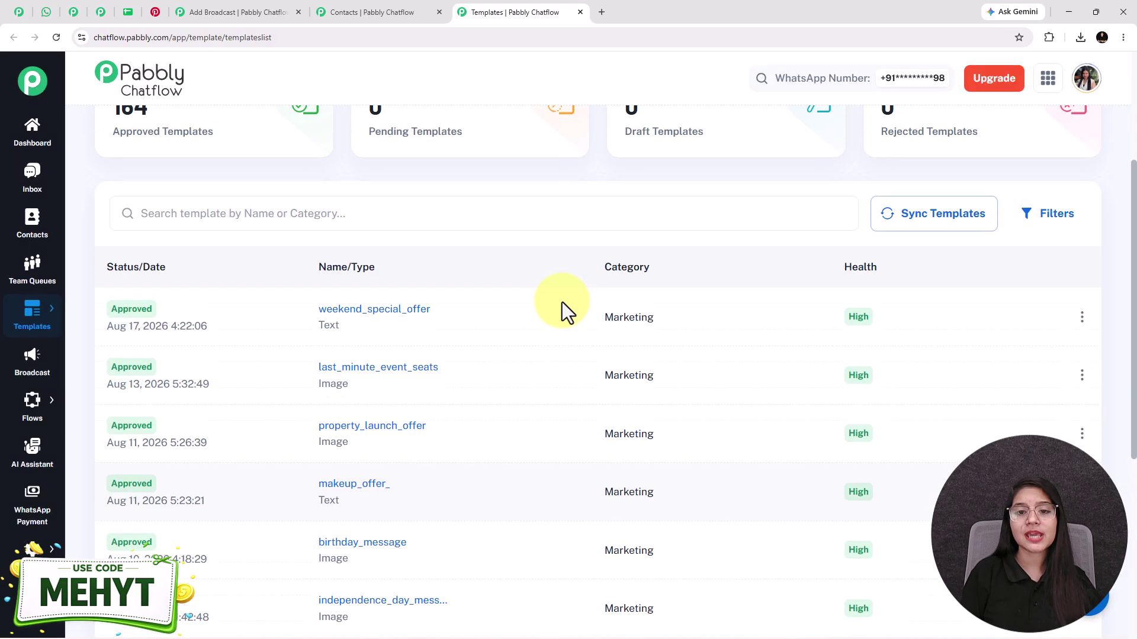
scroll(562, 302, up, 1)
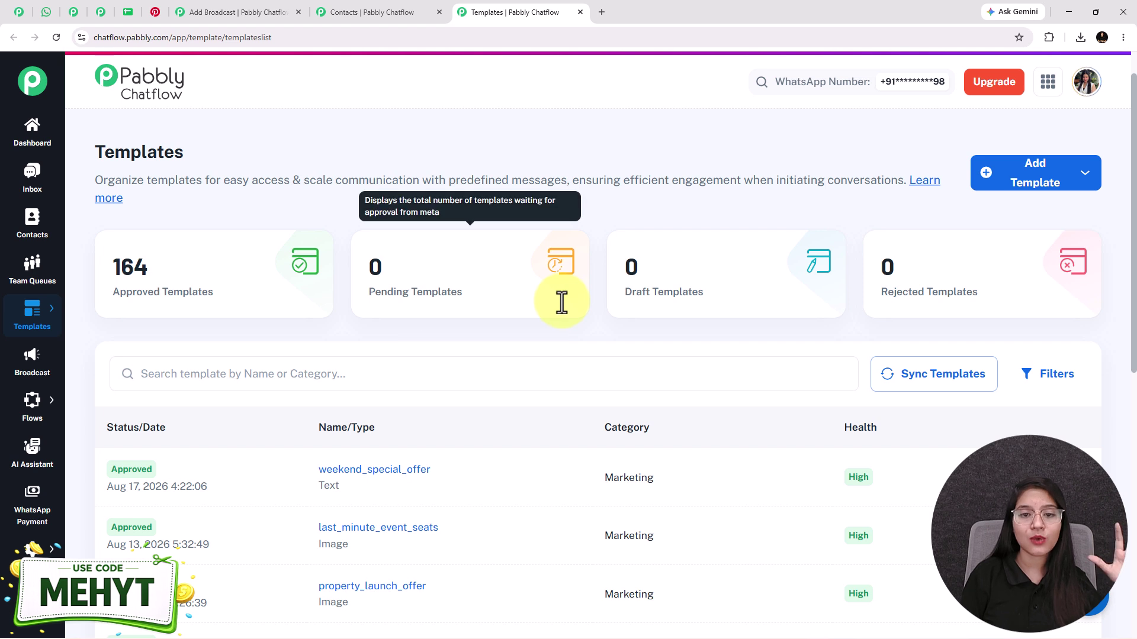
scroll(563, 300, down, 1)
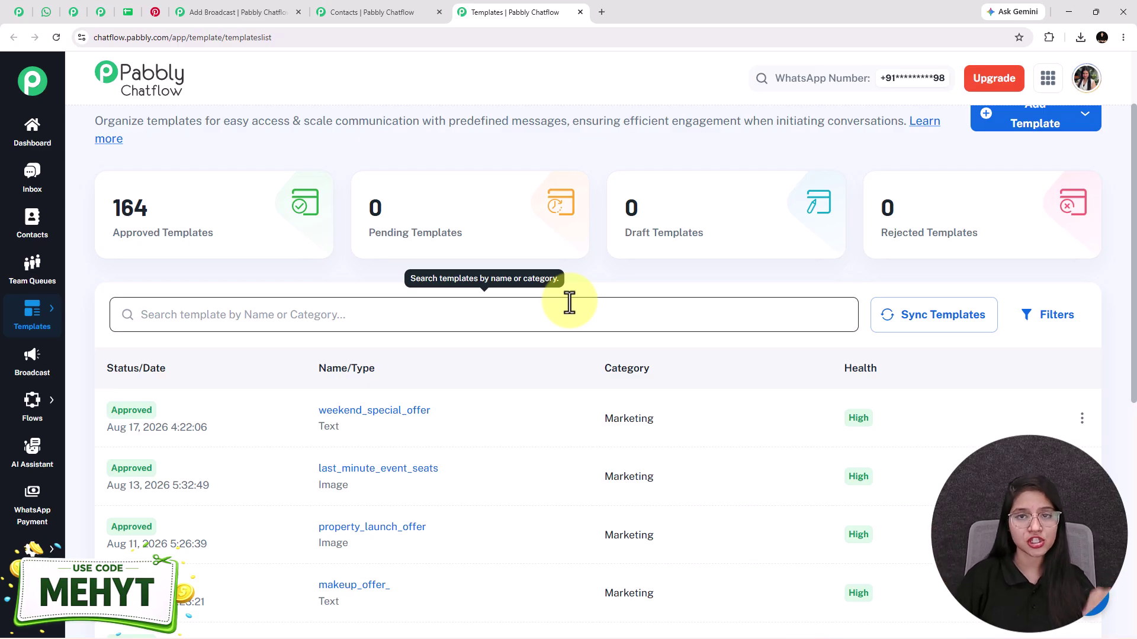
scroll(569, 302, up, 1)
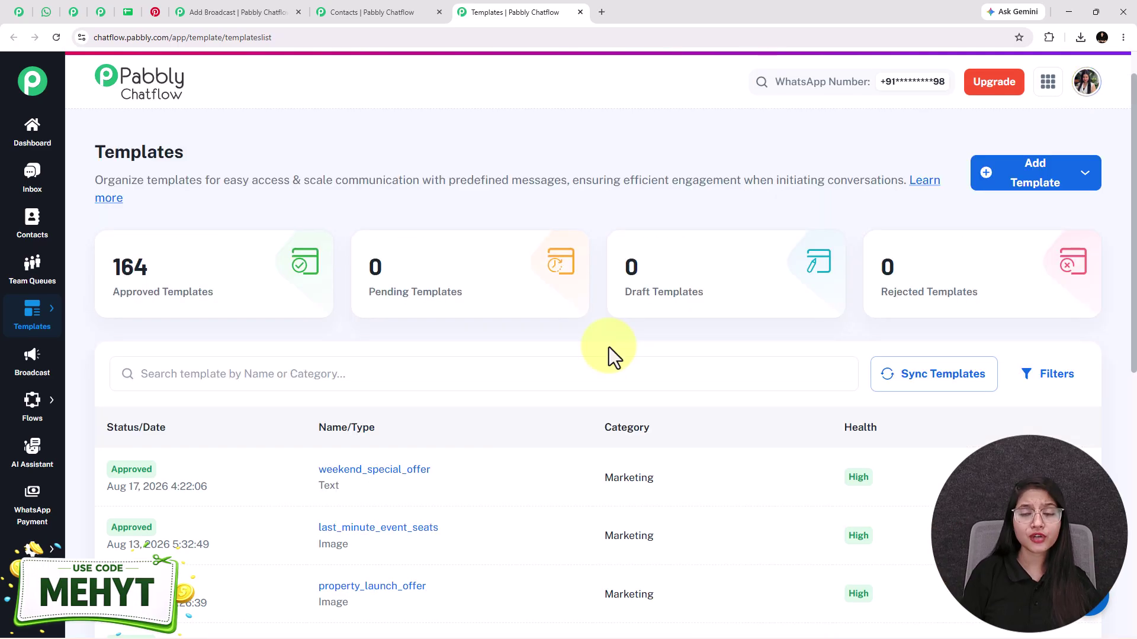
- Start adding a new template in the Marketing category and name it weekend_special_offer
click(1018, 188)
scroll(1012, 198, down, 1)
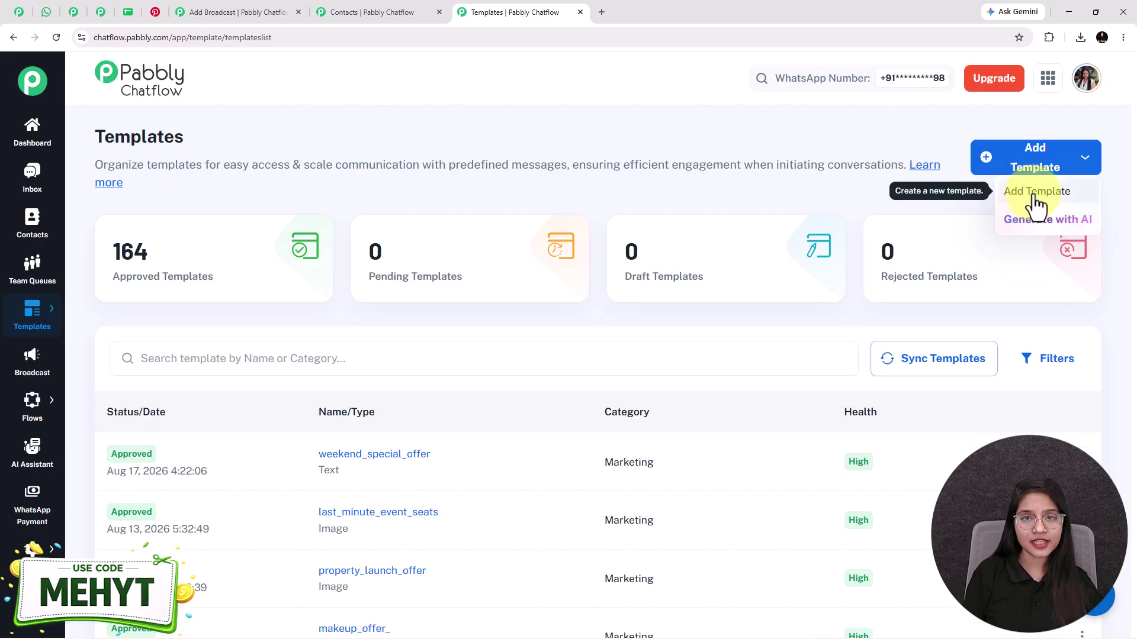
click(1035, 196)
click(168, 269)
click(160, 314)
text(weekend_special_offer)
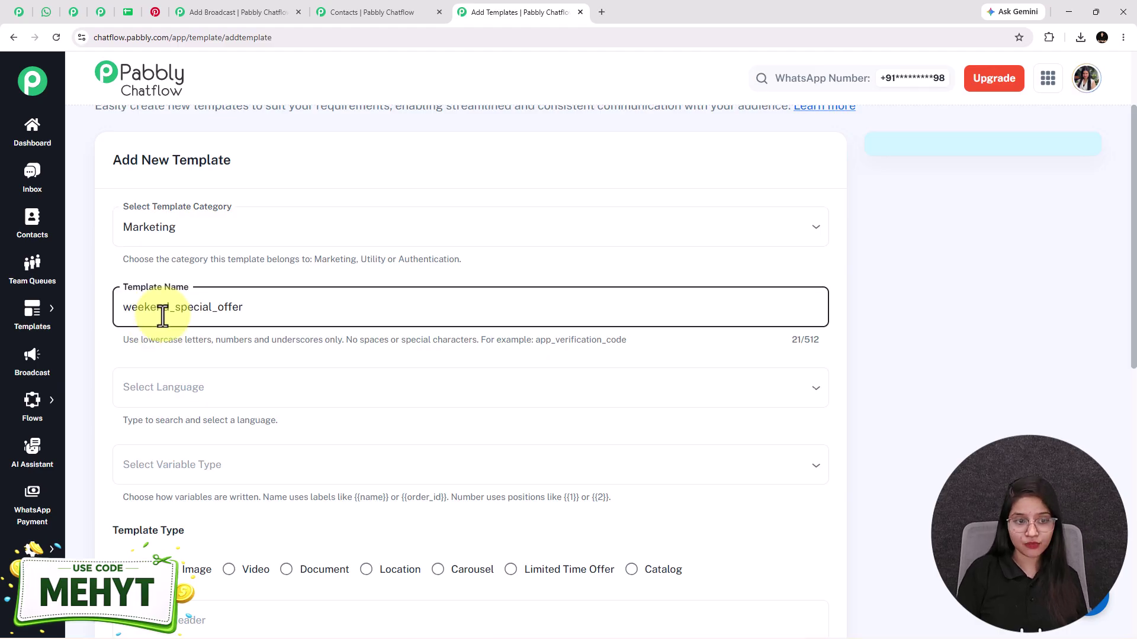
- Set the new template's language to English and its variable type to Name
scroll(162, 317, down, 1)
click(163, 330)
text(en)
scroll(123, 378, down, 1)
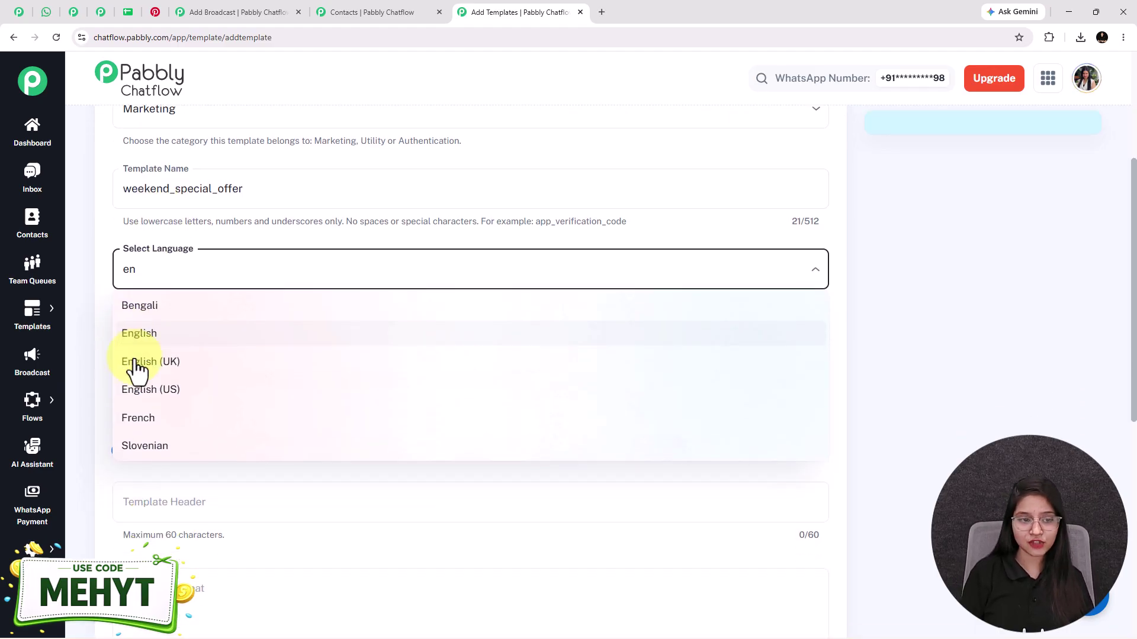
click(142, 334)
scroll(157, 337, down, 1)
click(162, 288)
text(Name)
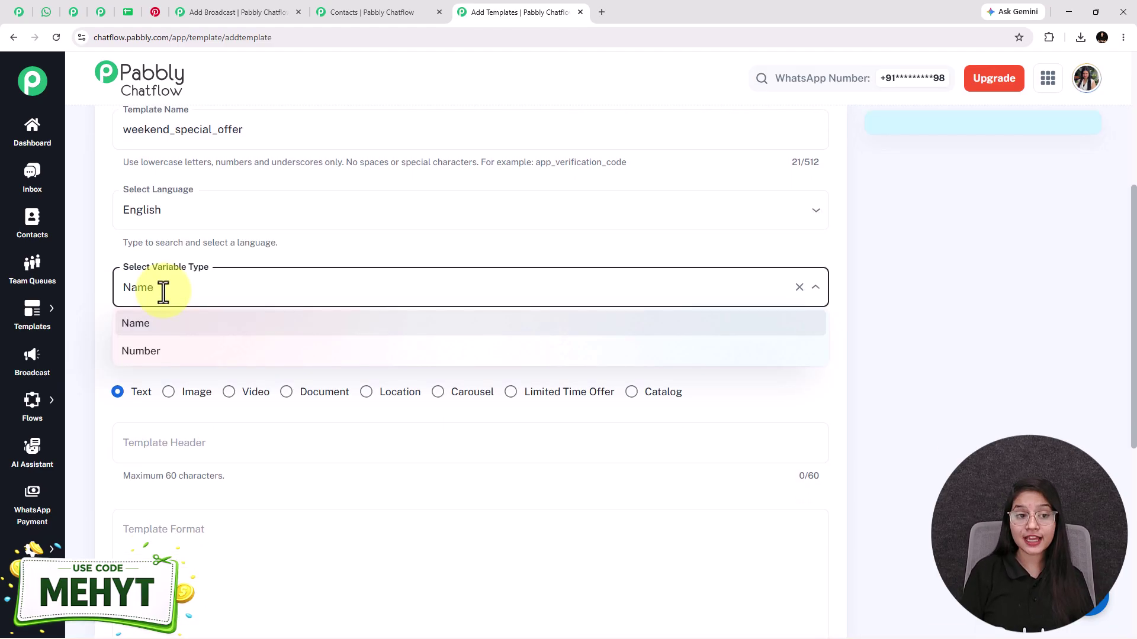
click(169, 326)
- Keep the template type as Text and paste the WEEKEND PIZZA FEAST! message into the Template Format field
scroll(165, 325, down, 2)
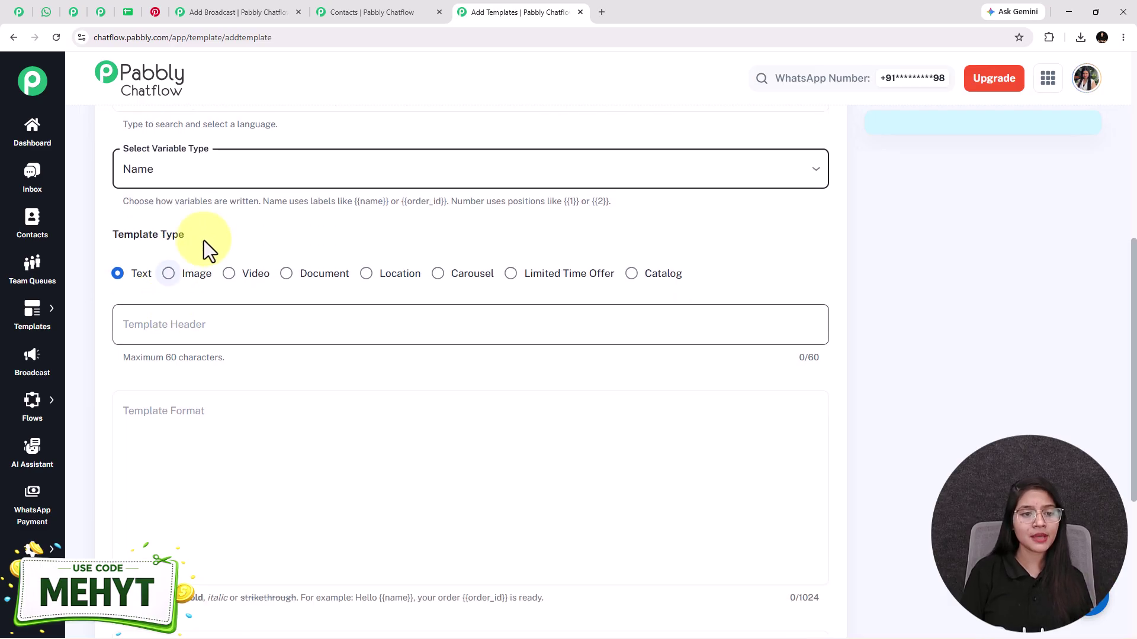
drag(186, 234, 87, 240)
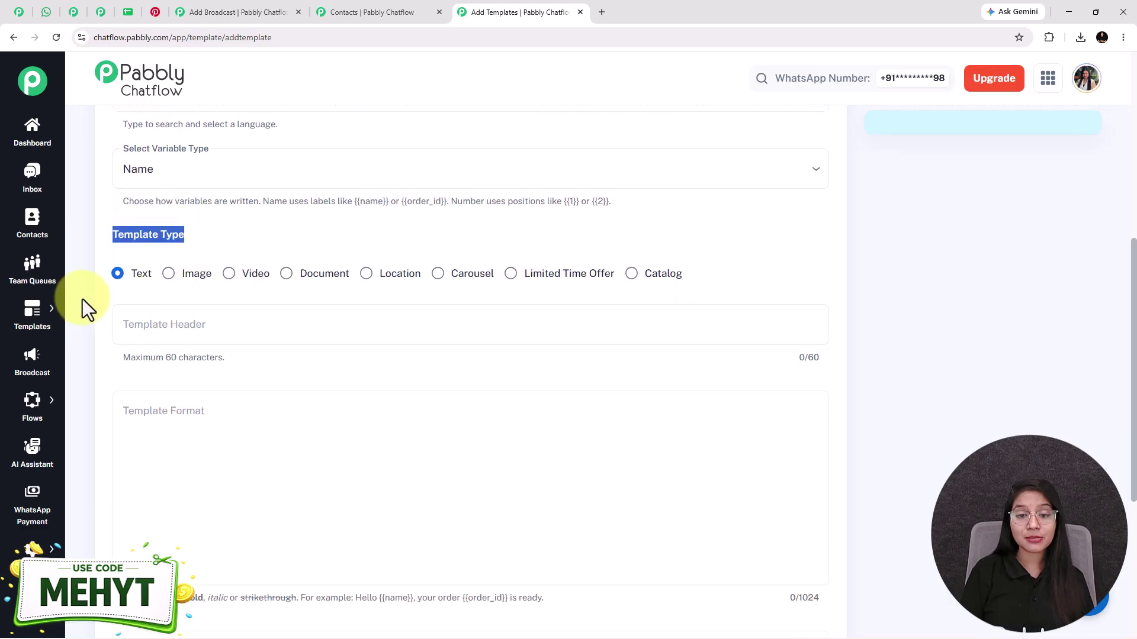
scroll(56, 287, down, 1)
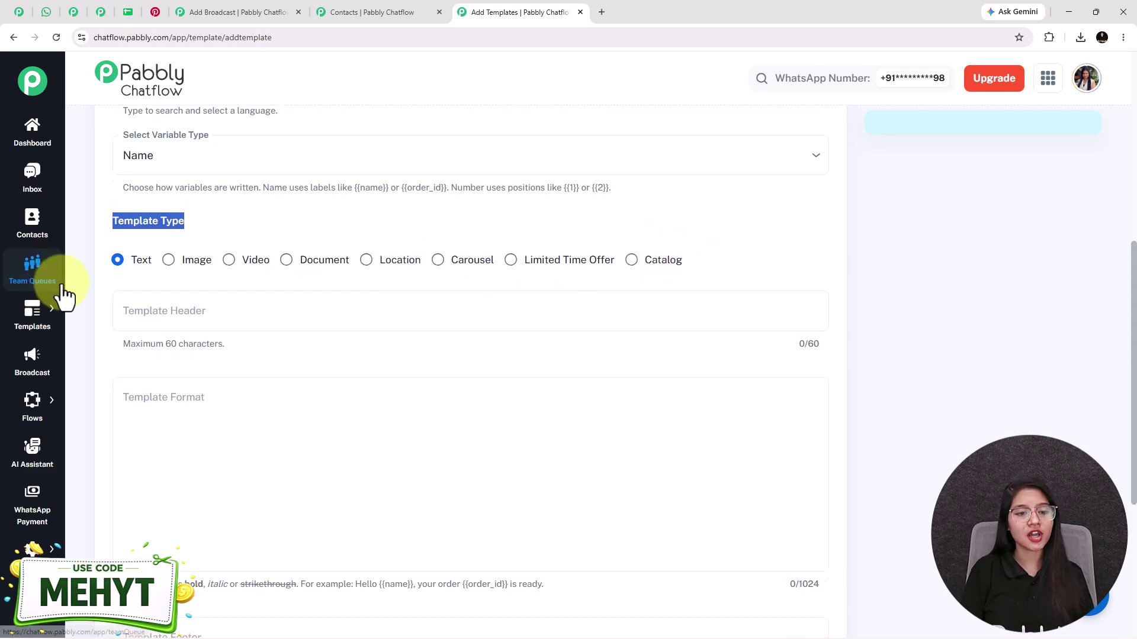
click(148, 275)
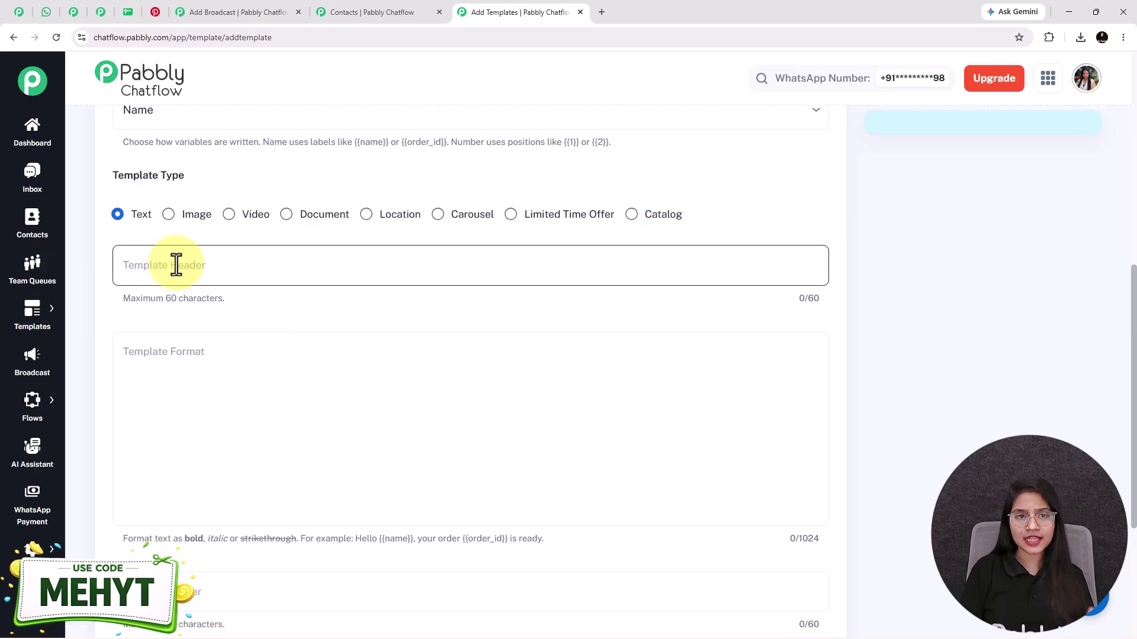
scroll(173, 264, down, 1)
click(169, 306)
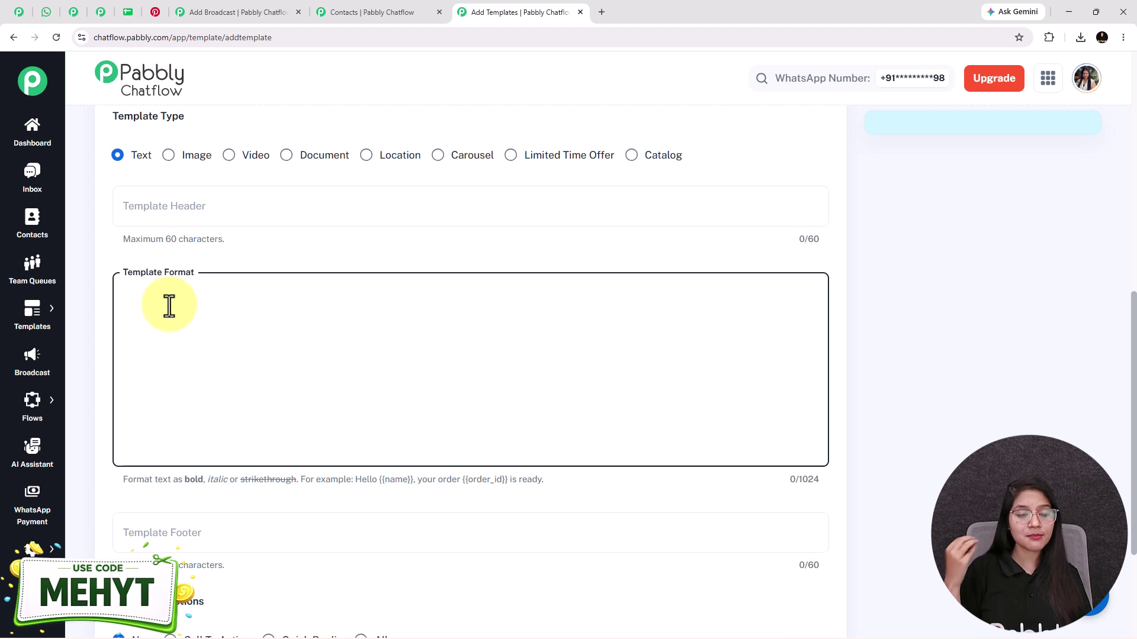
key(ctrl+v)
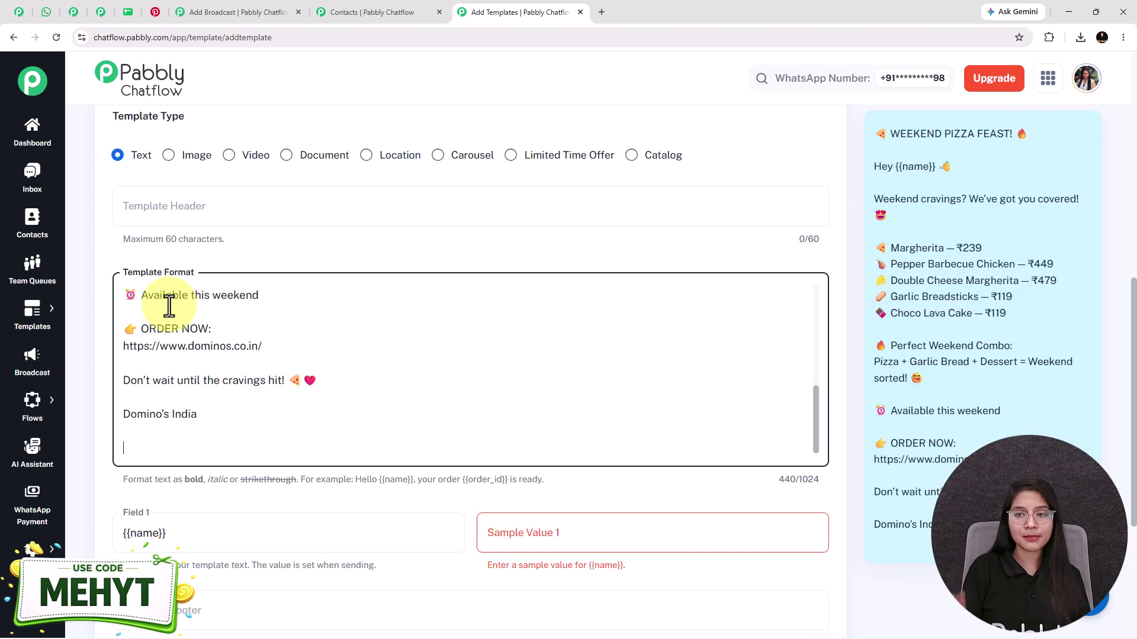
- Check the {{name}} variable in the template message and enter name as its sample value
scroll(190, 322, up, 5)
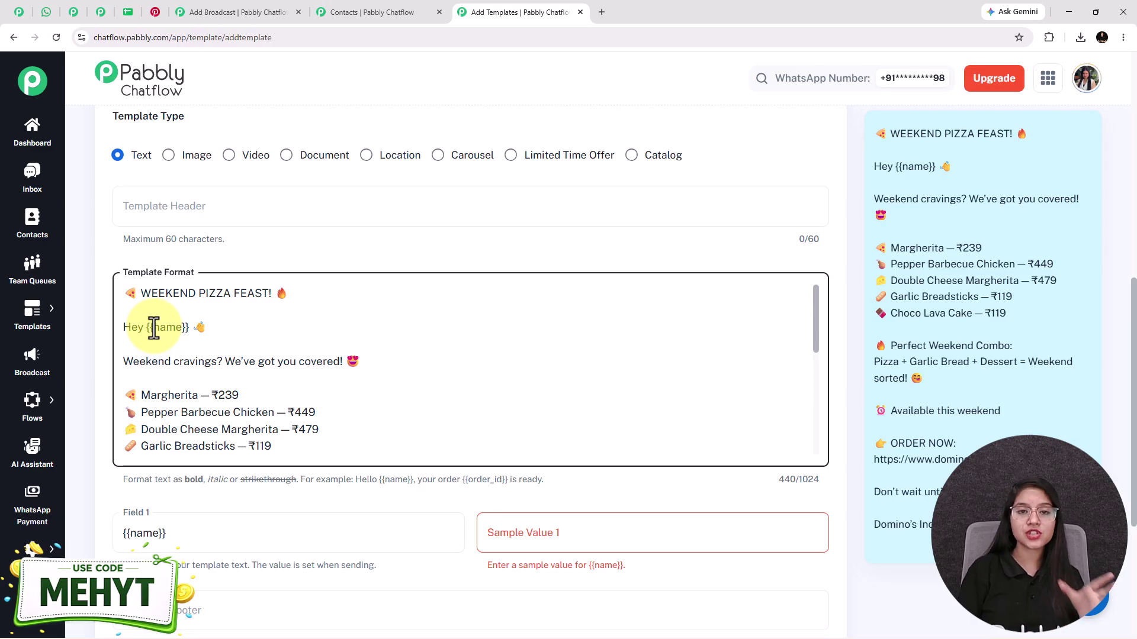
drag(154, 328, 184, 326)
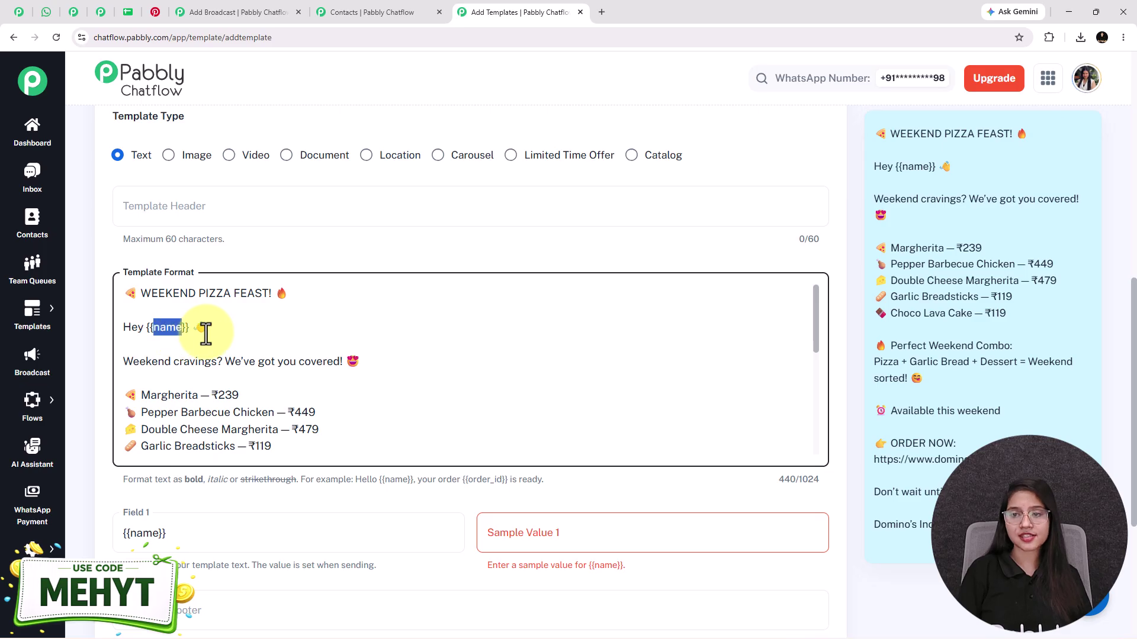
click(185, 329)
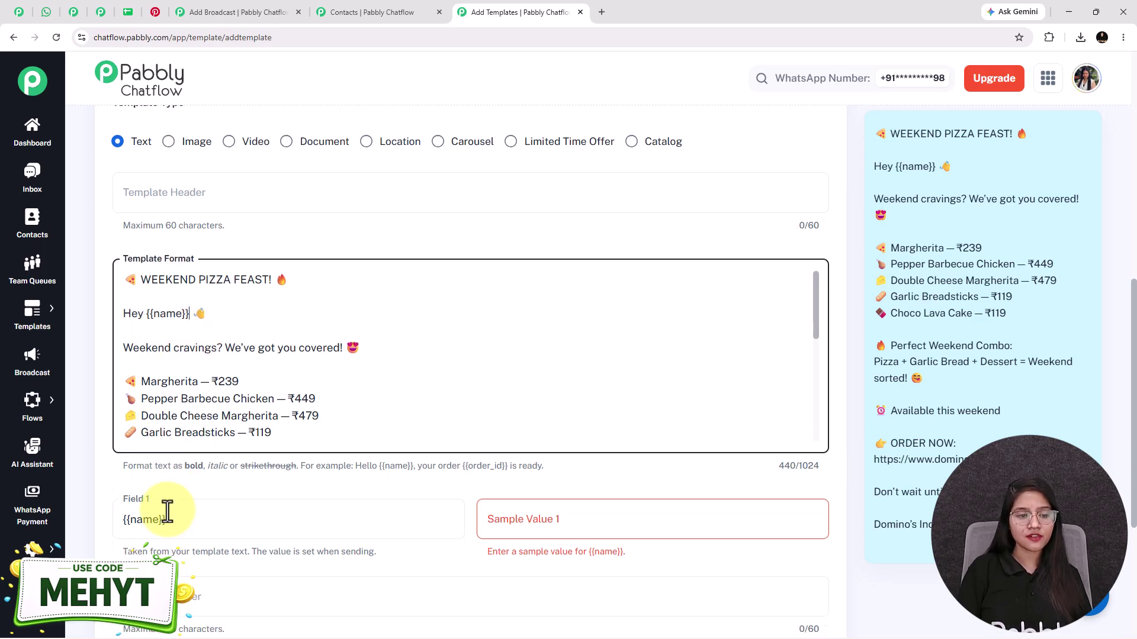
scroll(177, 515, down, 1)
click(546, 475)
text(name)
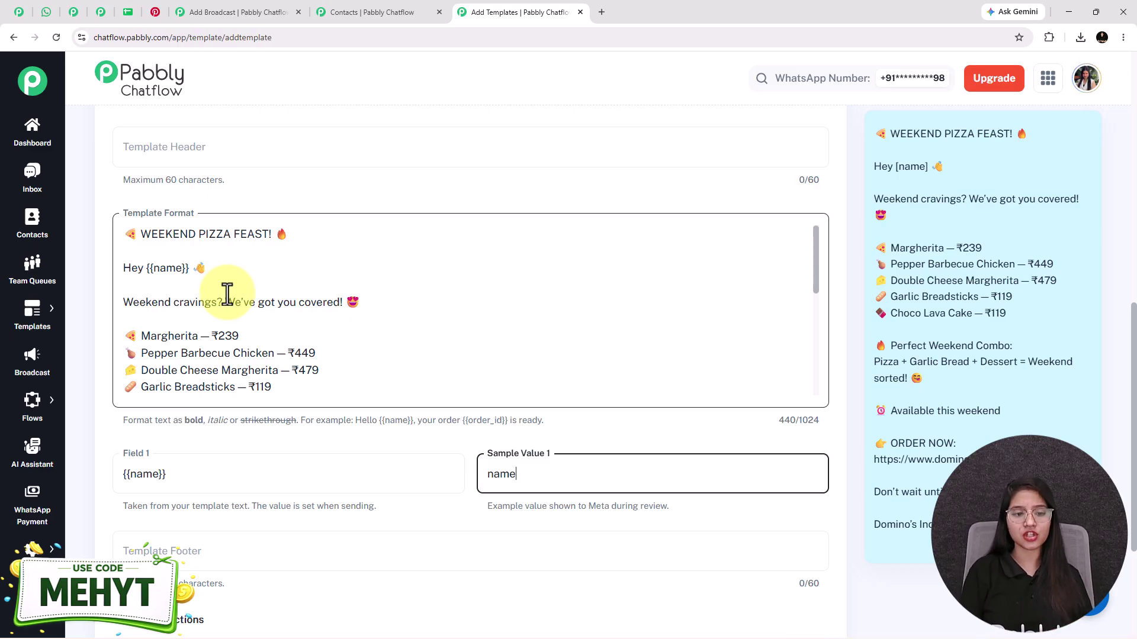
- Submit the template with interactive actions left at None and check the approval status in the Templates list
scroll(227, 294, down, 8)
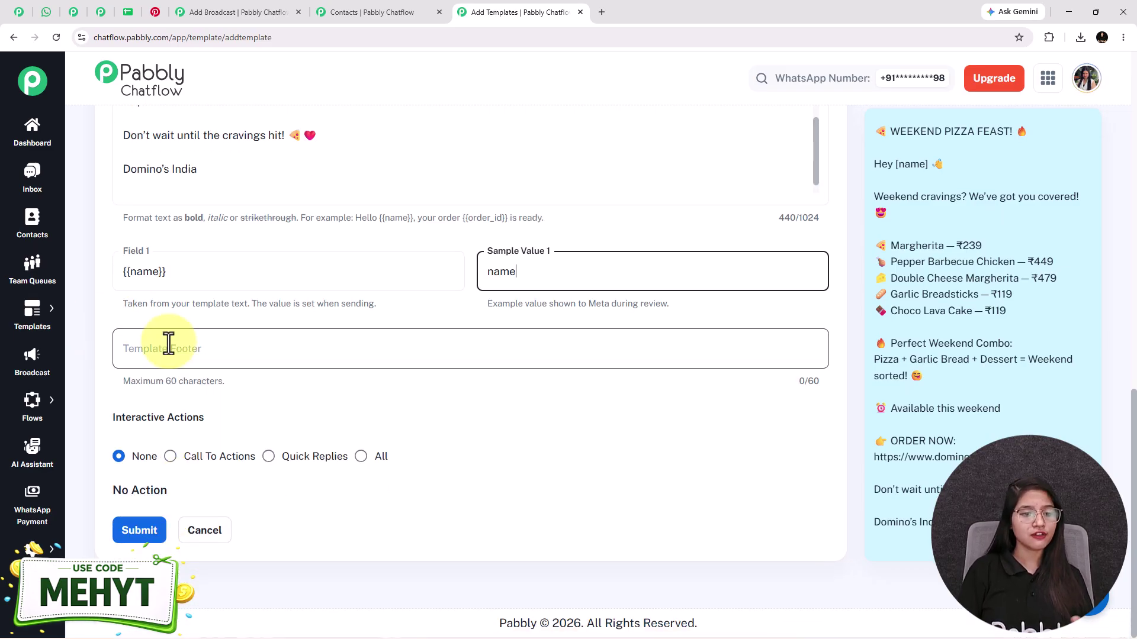
drag(266, 418, 114, 423)
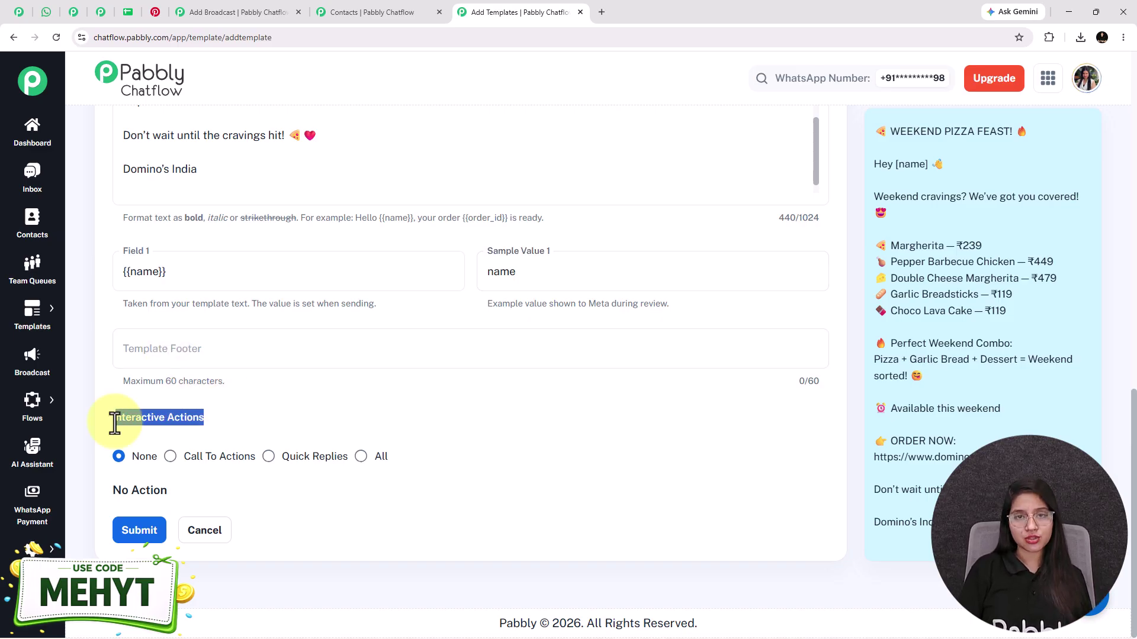
click(136, 531)
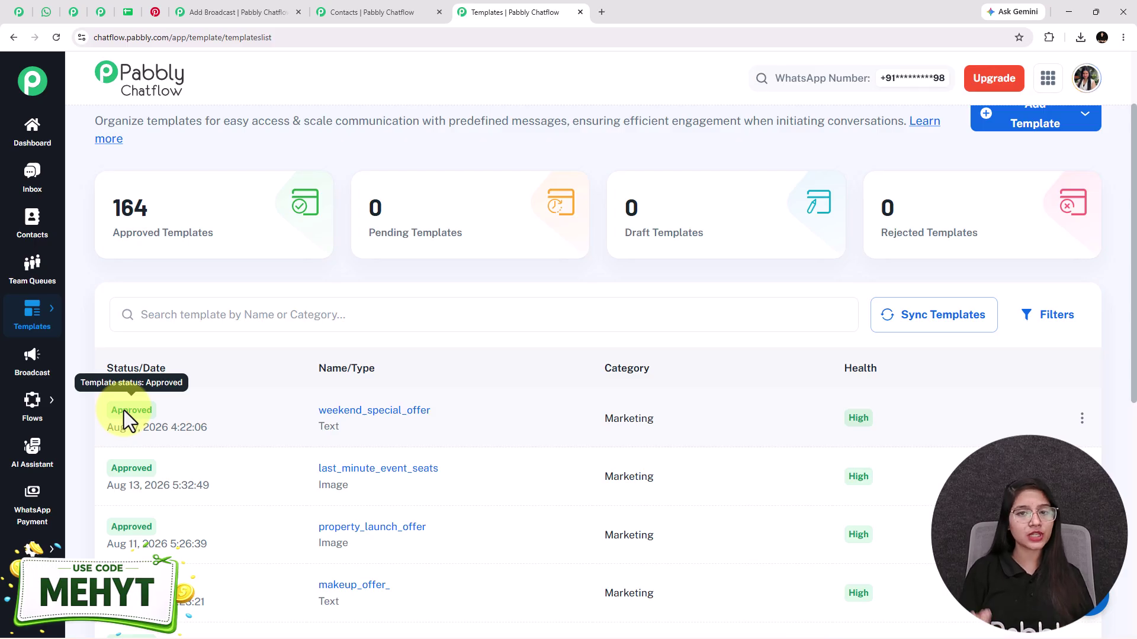
scroll(124, 411, down, 5)
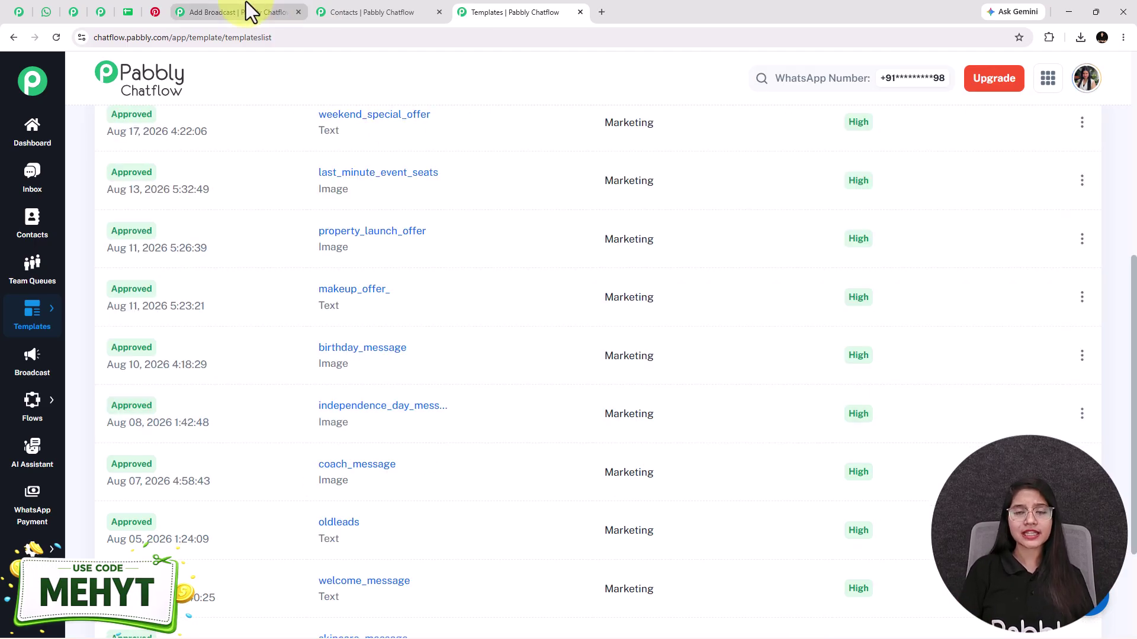
- Return to the Add Broadcast form and enter Test User as the test contact's name
click(247, 2)
scroll(373, 401, down, 3)
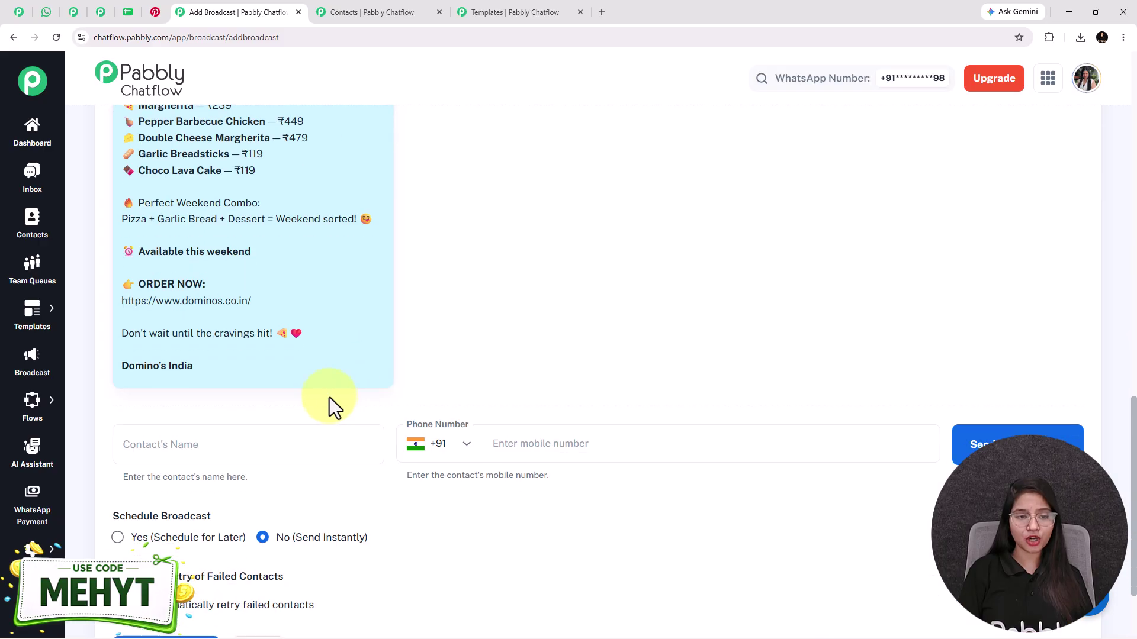
click(148, 454)
text(T)
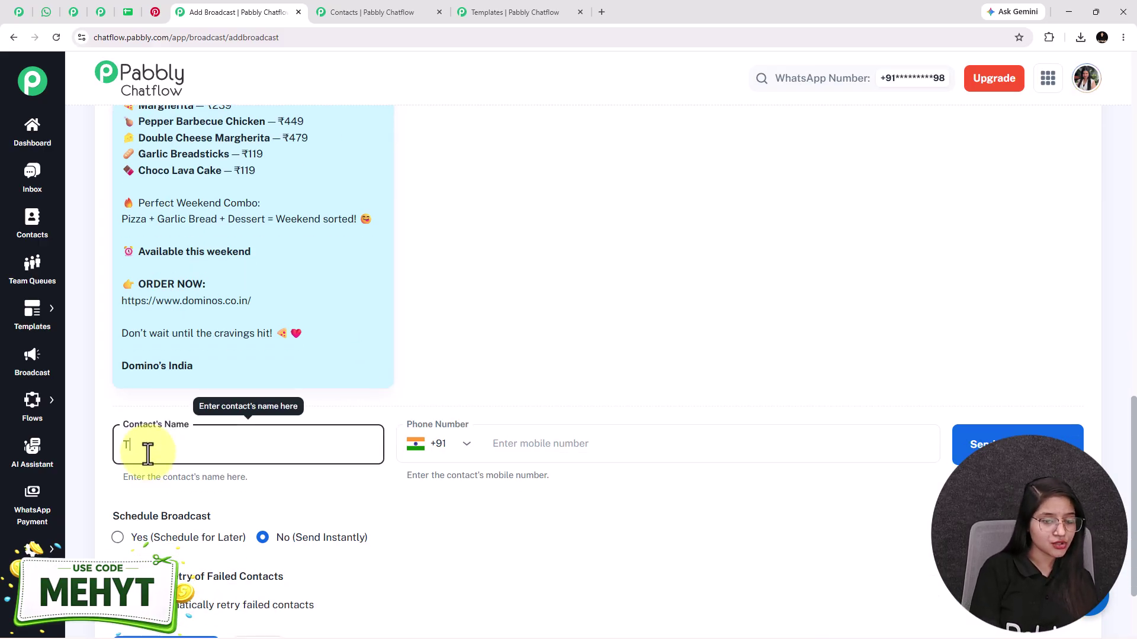
text(est User)
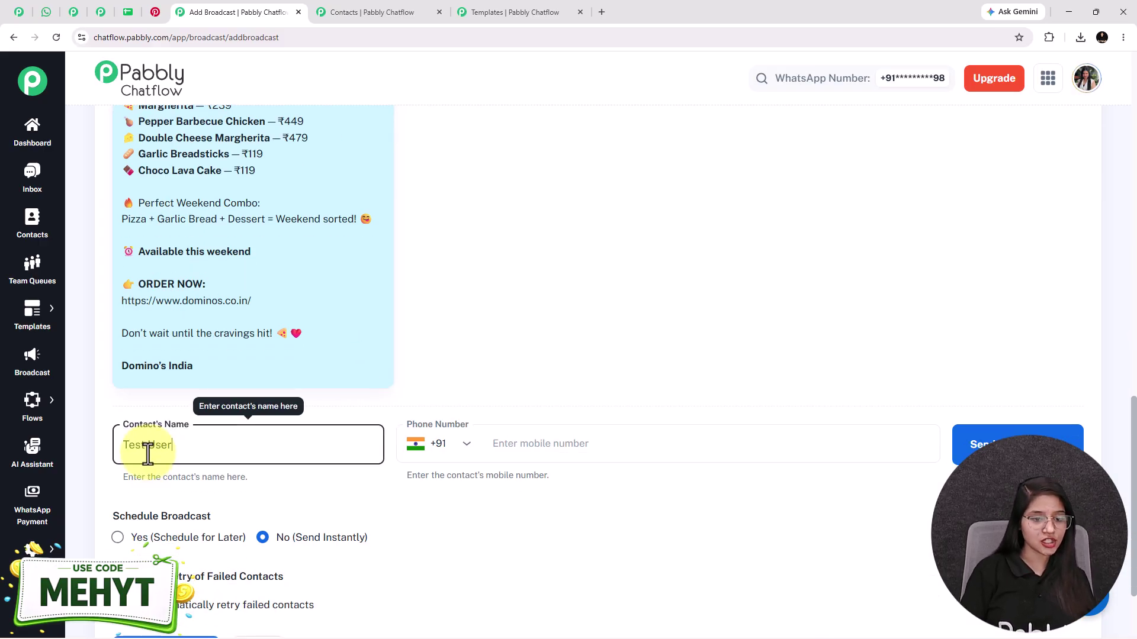
- Enter the test contact's mobile number with country code +91 and send the test message
click(573, 431)
click(570, 444)
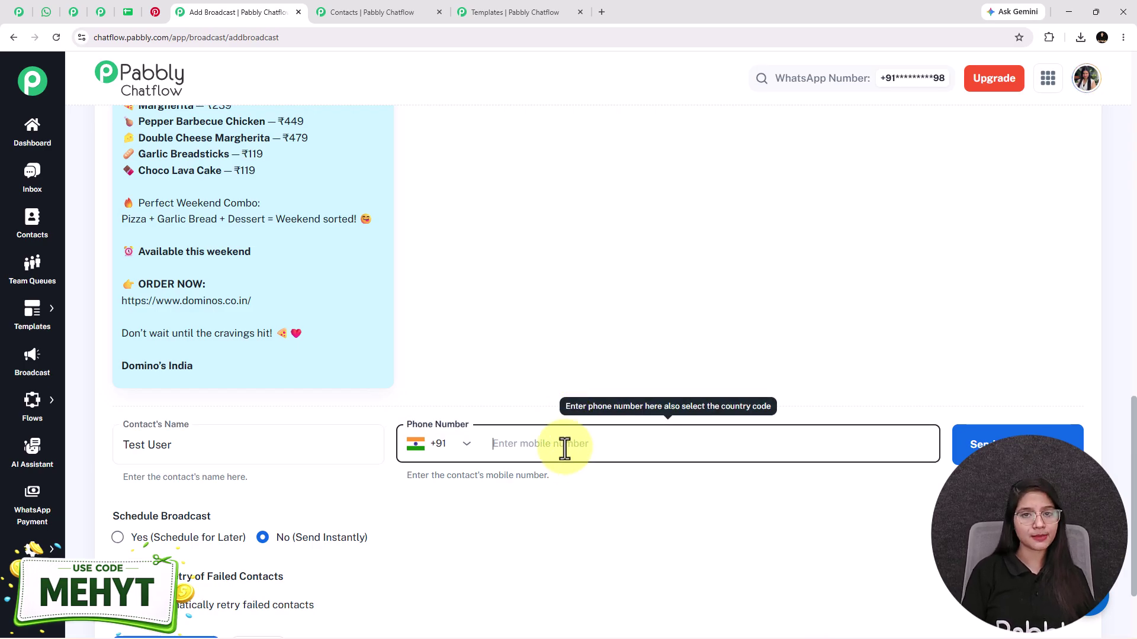
key(ctrl+v)
click(374, 441)
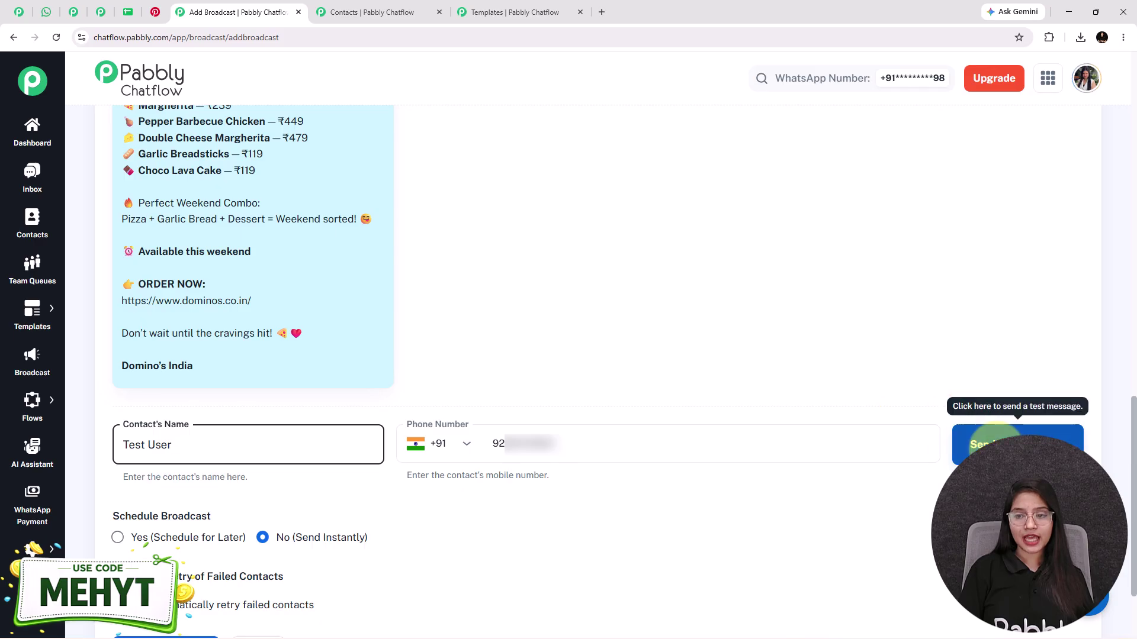
click(996, 441)
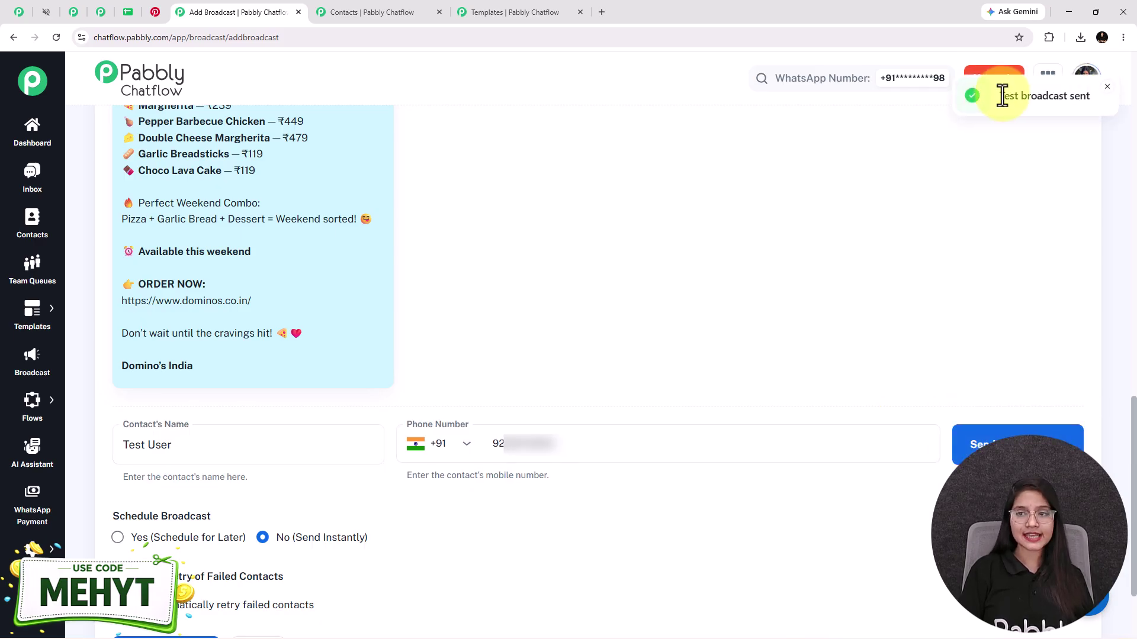
drag(1003, 96, 1089, 97)
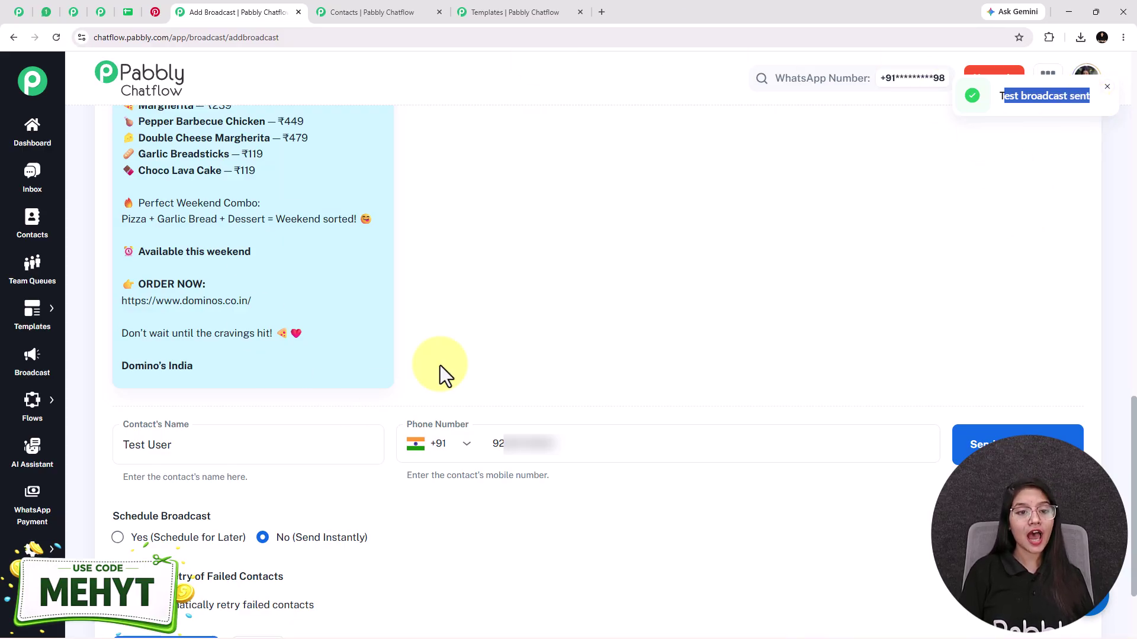
- Switch to WhatsApp Web and check the personalised greeting in the test message from Pabbly Chatflow Broadcast
click(54, 11)
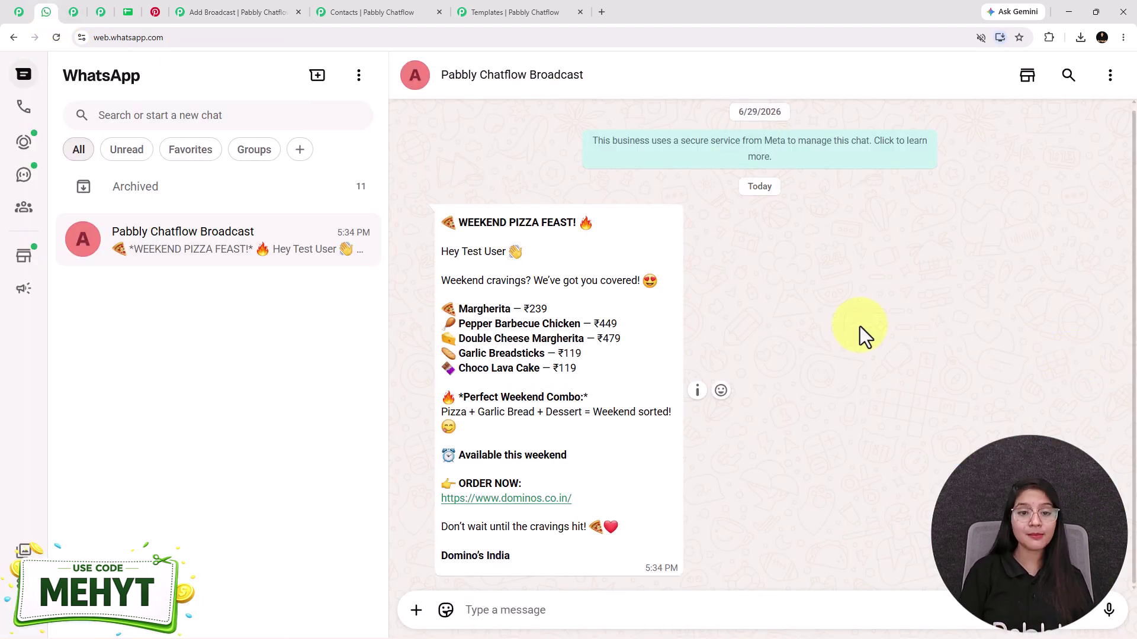
drag(460, 251, 510, 250)
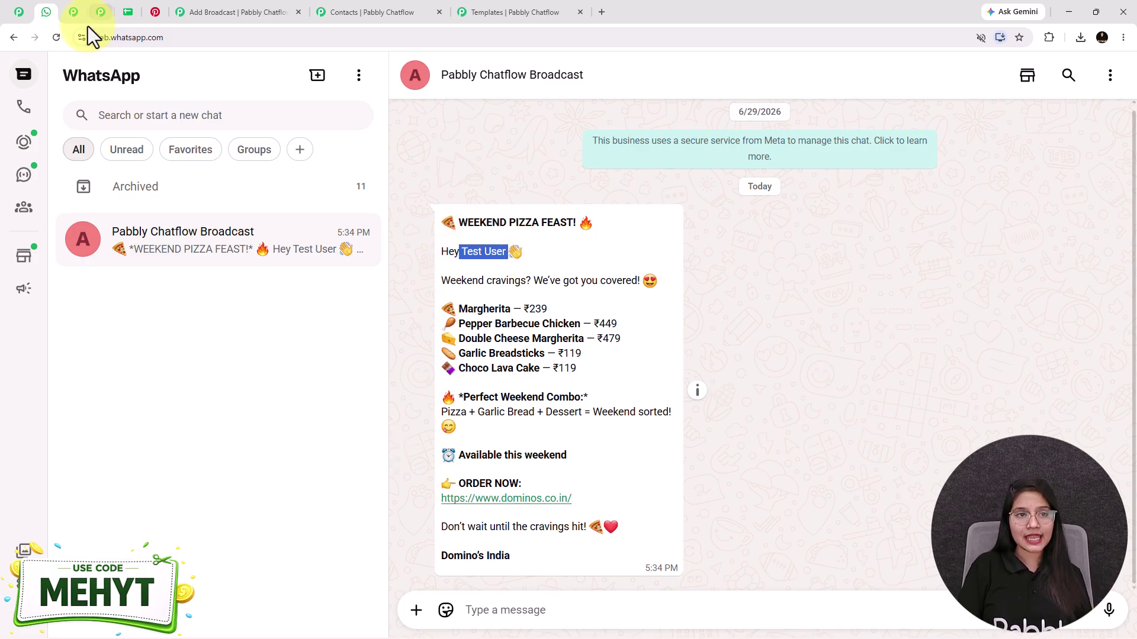
click(188, 12)
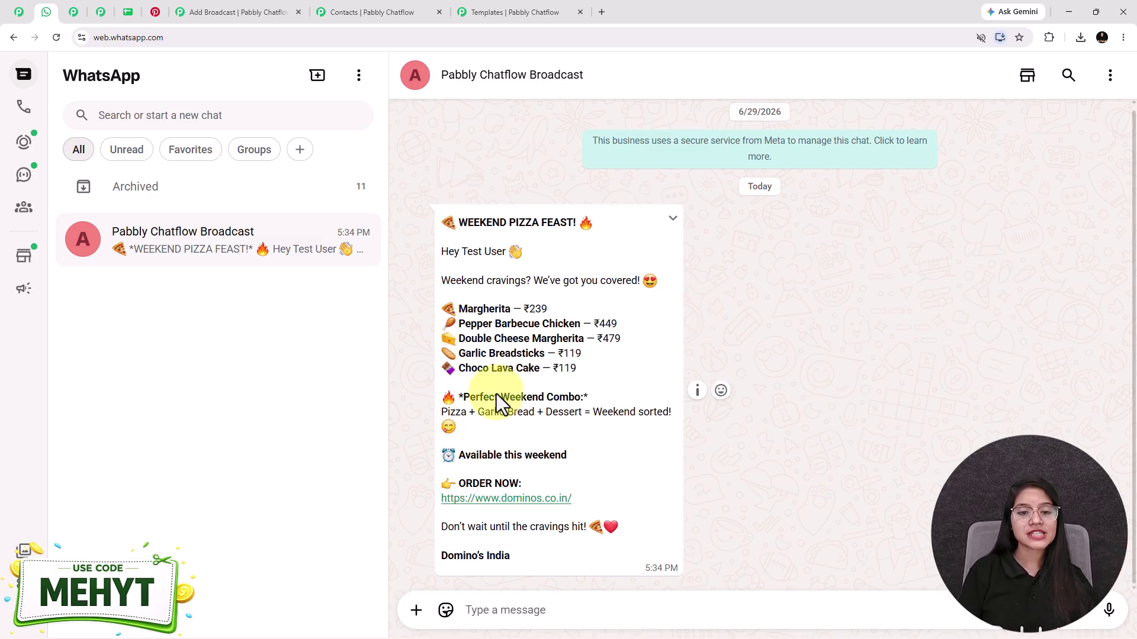
- Return to the Add Broadcast form in Pabbly Chatflow and review the message preview and test contact fields
click(229, 2)
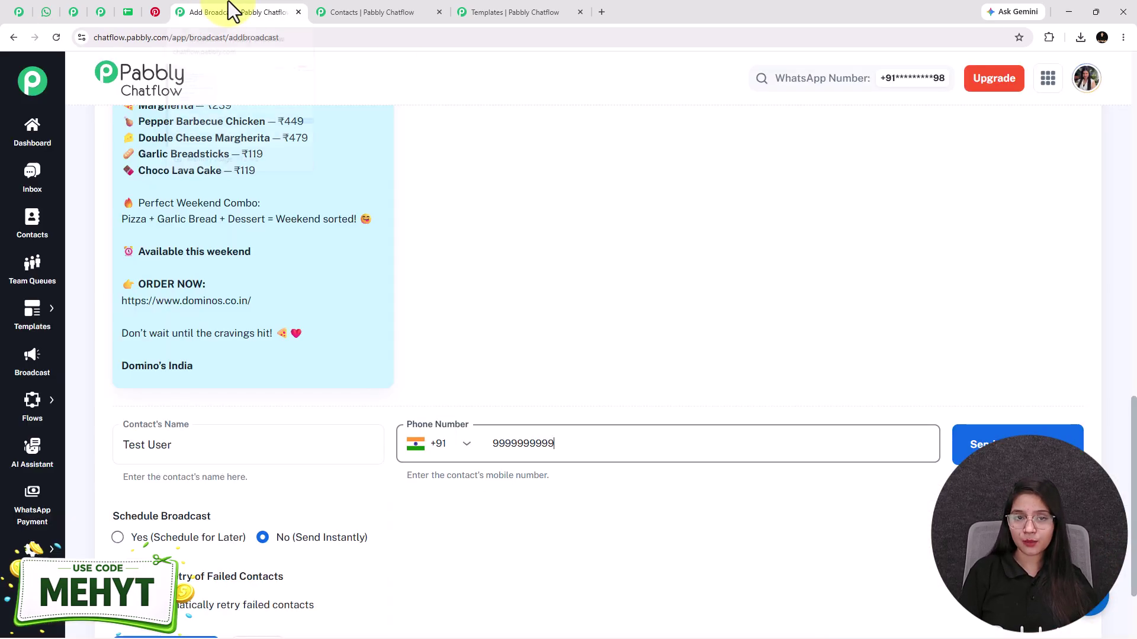
scroll(239, 308, up, 4)
scroll(239, 308, down, 6)
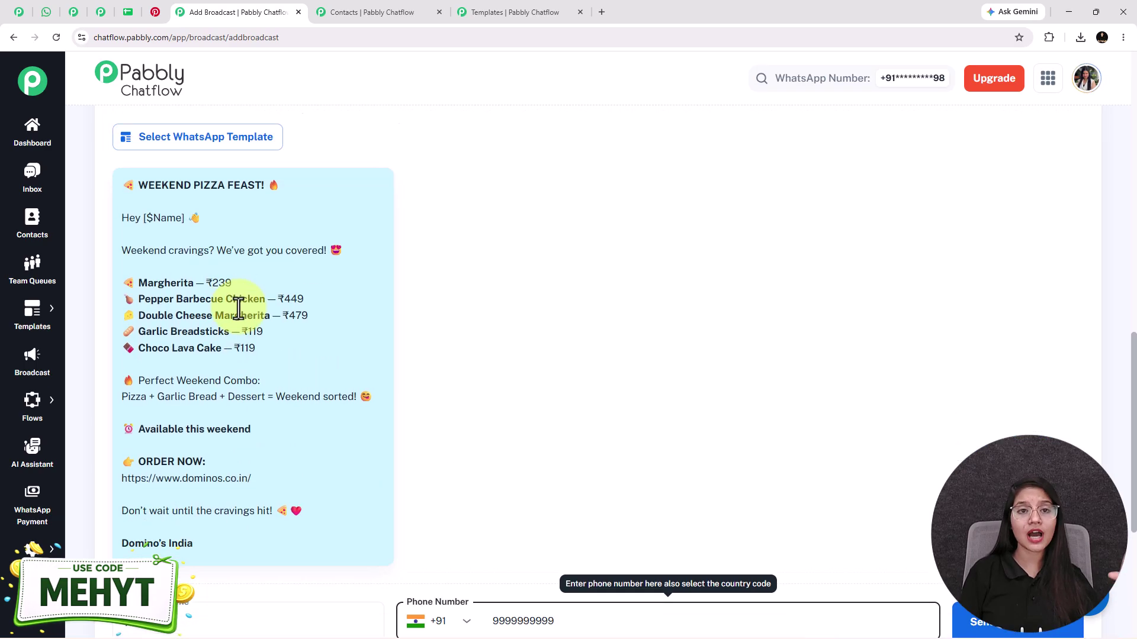
- Schedule the broadcast for later, setting its date and time to 08/30/2026 05:00 PM
drag(223, 399, 99, 400)
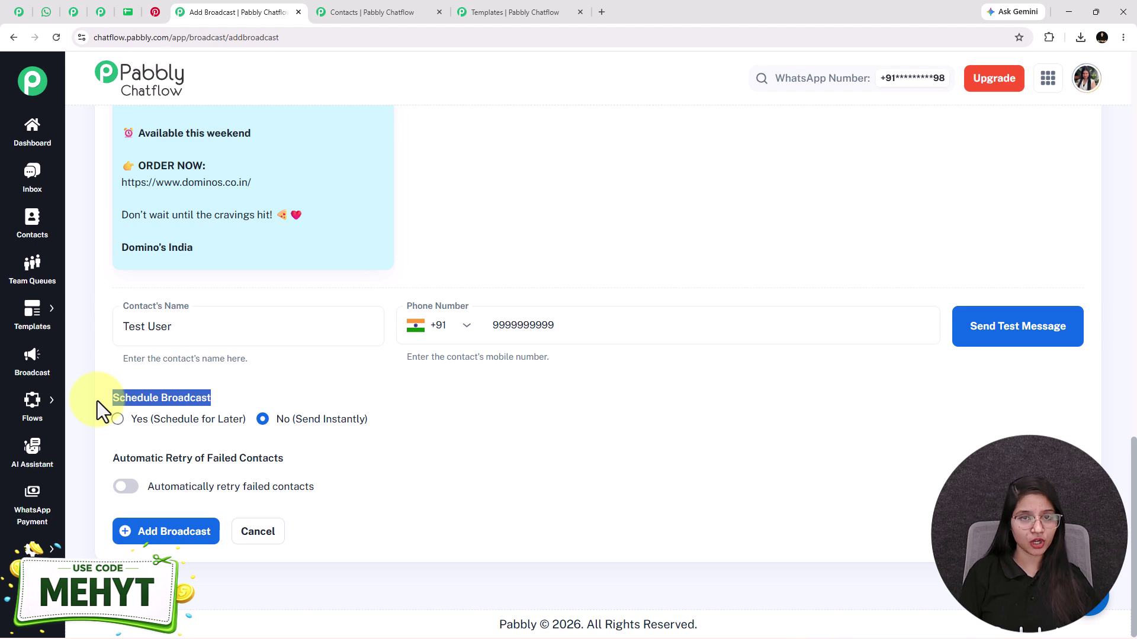
scroll(363, 178, up, 3)
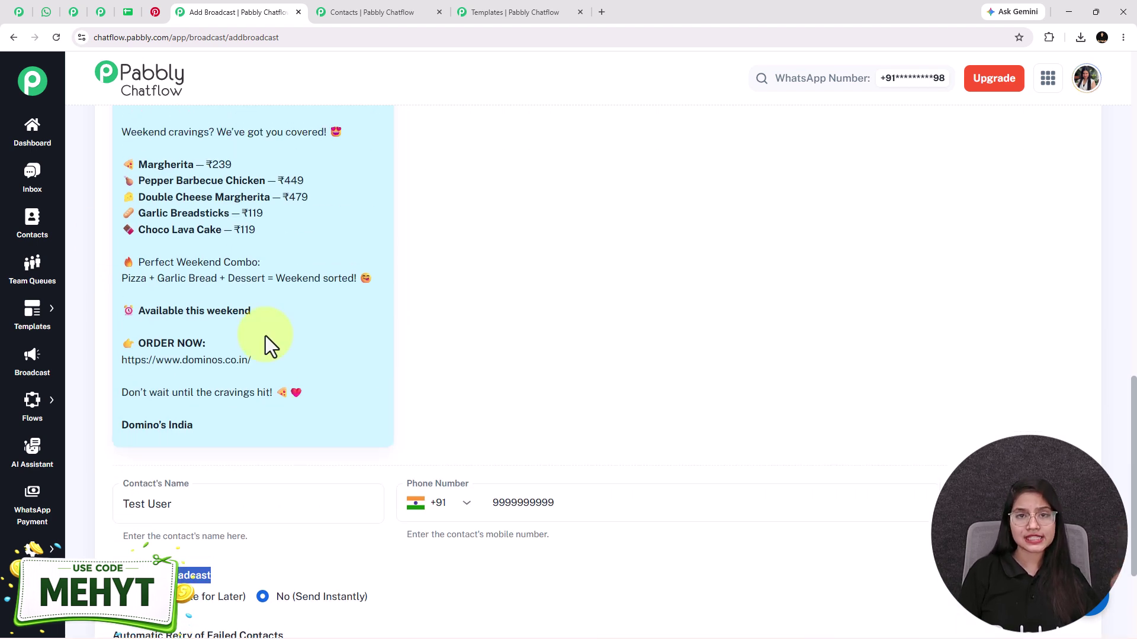
scroll(265, 336, up, 7)
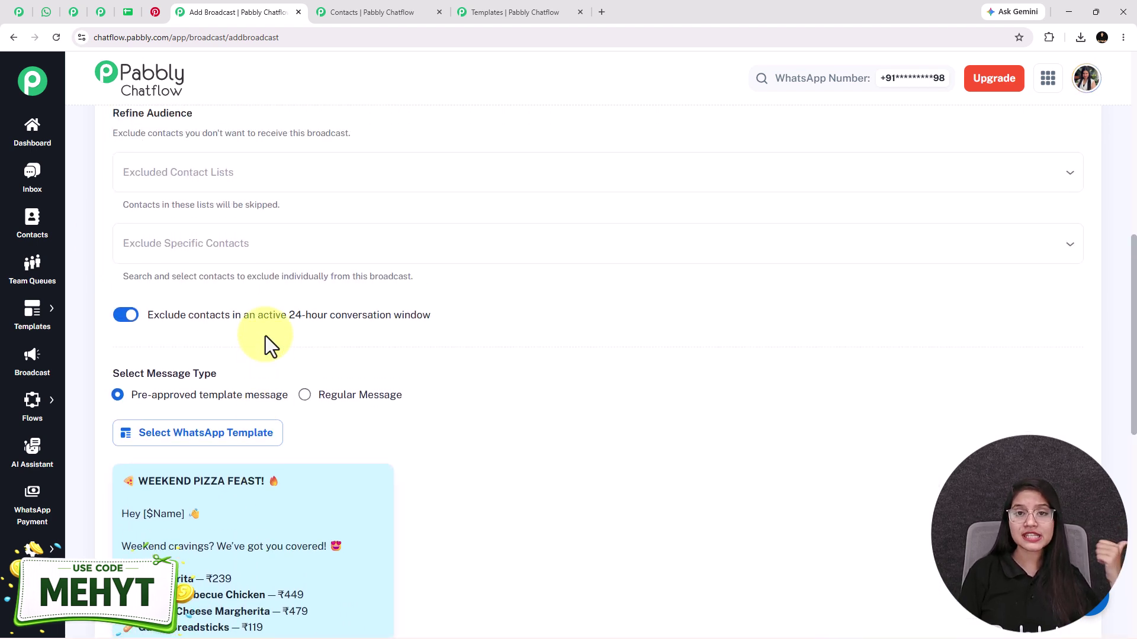
scroll(265, 336, down, 10)
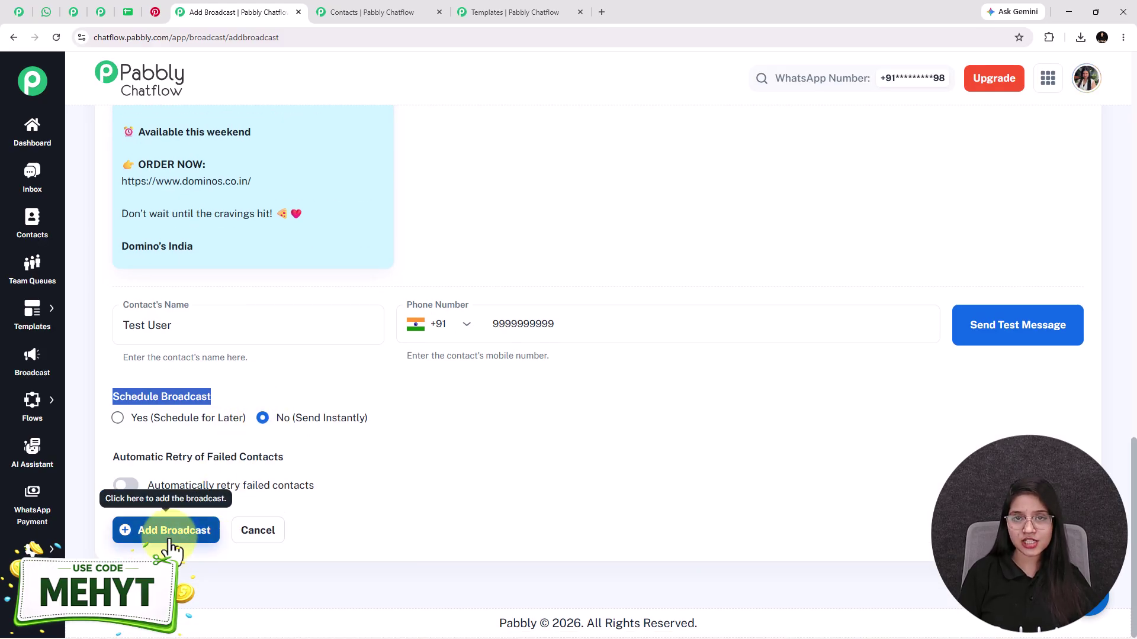
scroll(437, 490, up, 5)
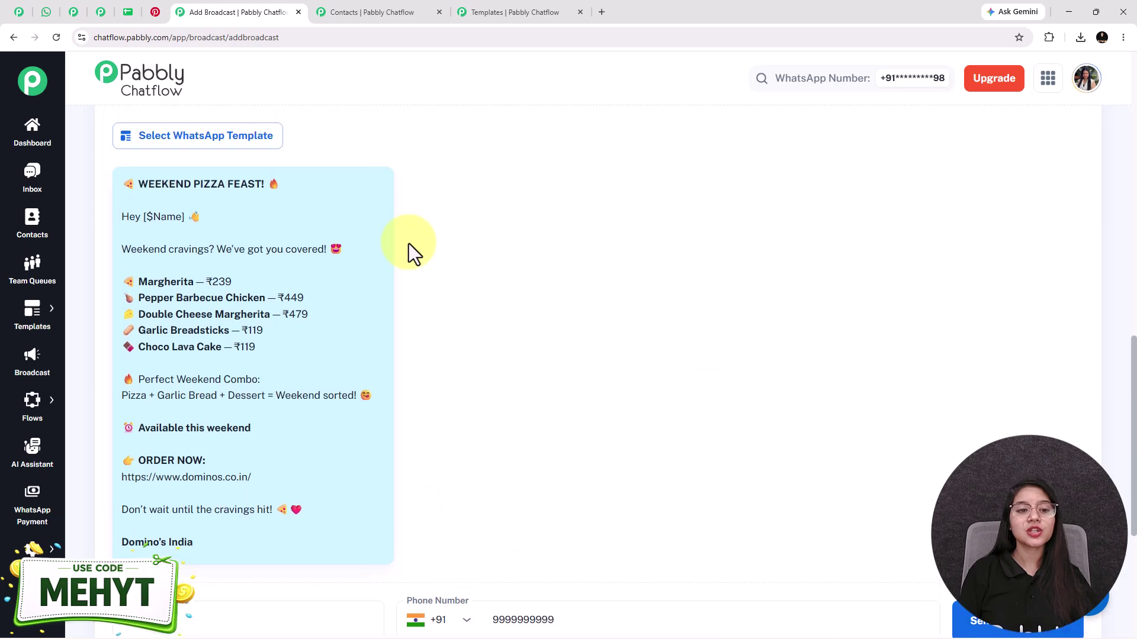
scroll(331, 271, down, 5)
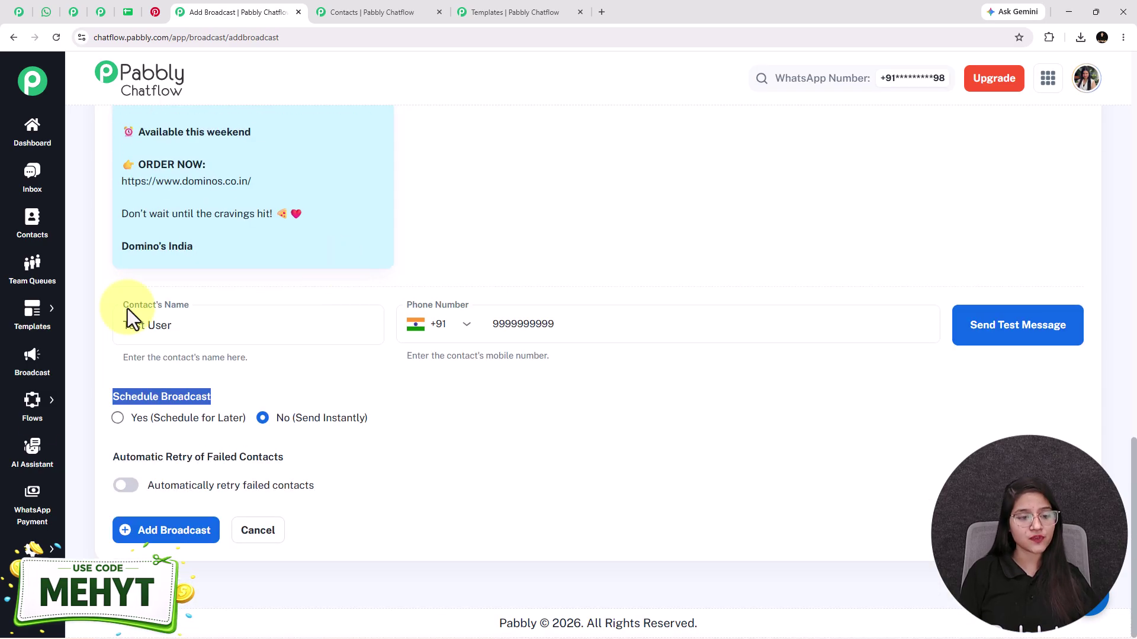
click(118, 419)
click(259, 465)
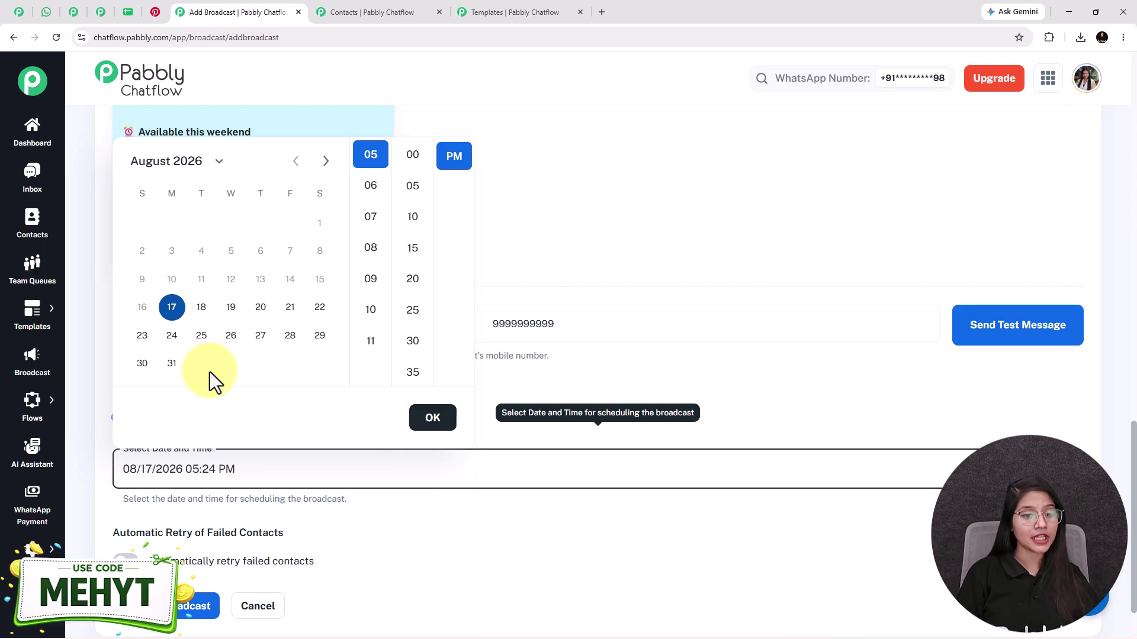
click(142, 363)
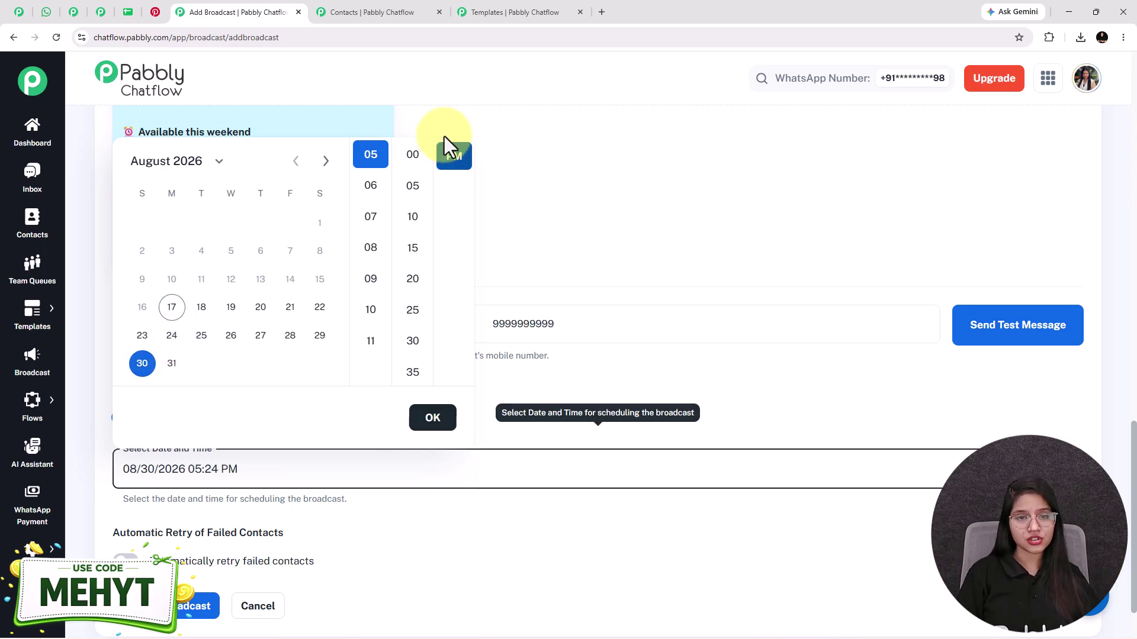
click(413, 157)
click(431, 424)
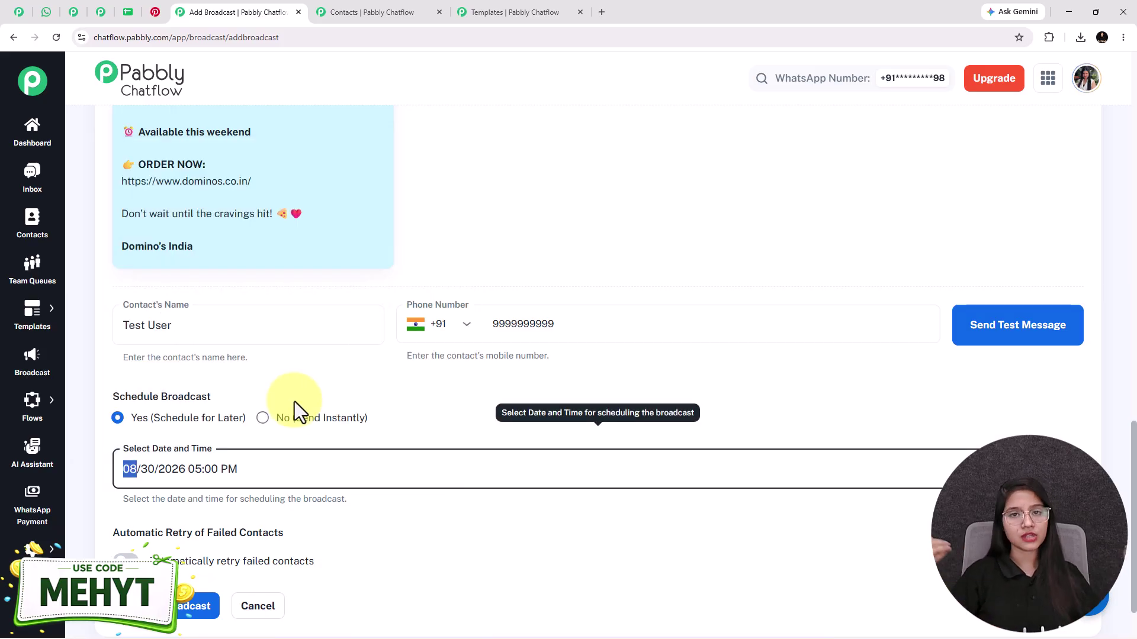
- Review the broadcast's audience and message settings and enable automatic retry of failed contacts
scroll(305, 467, up, 8)
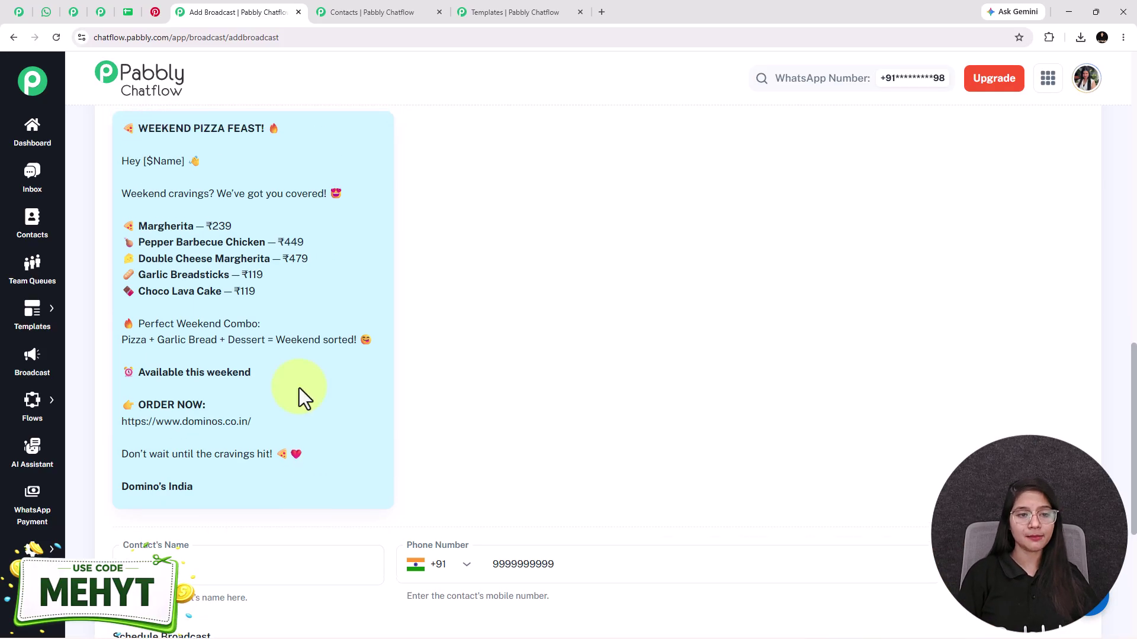
scroll(310, 332, up, 4)
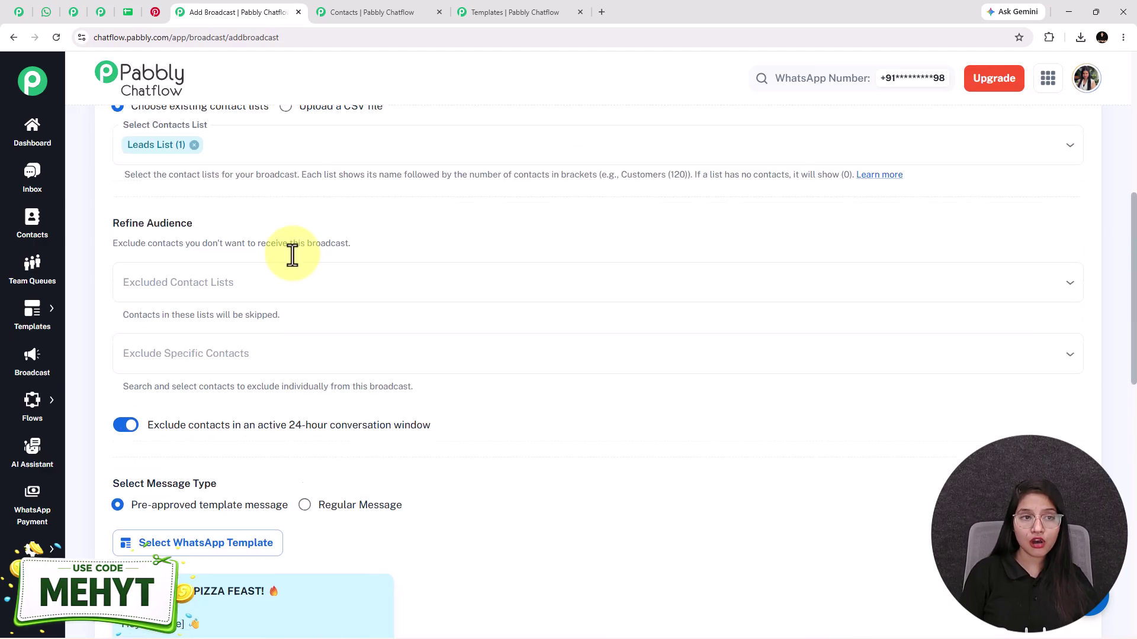
click(125, 12)
click(244, 12)
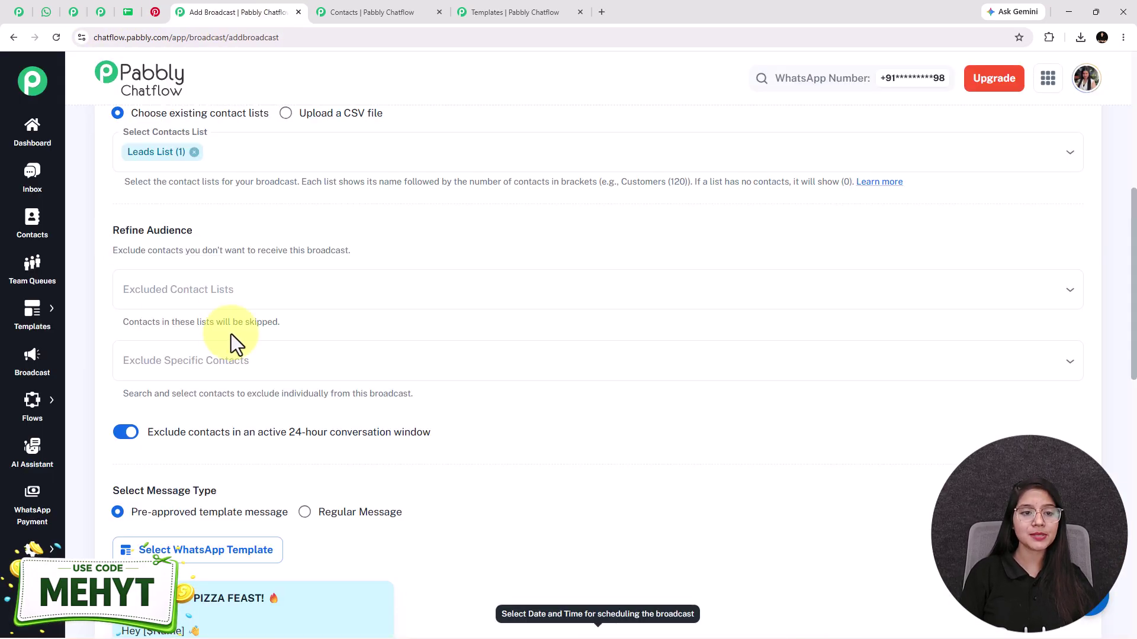
scroll(172, 159, down, 4)
scroll(172, 160, down, 10)
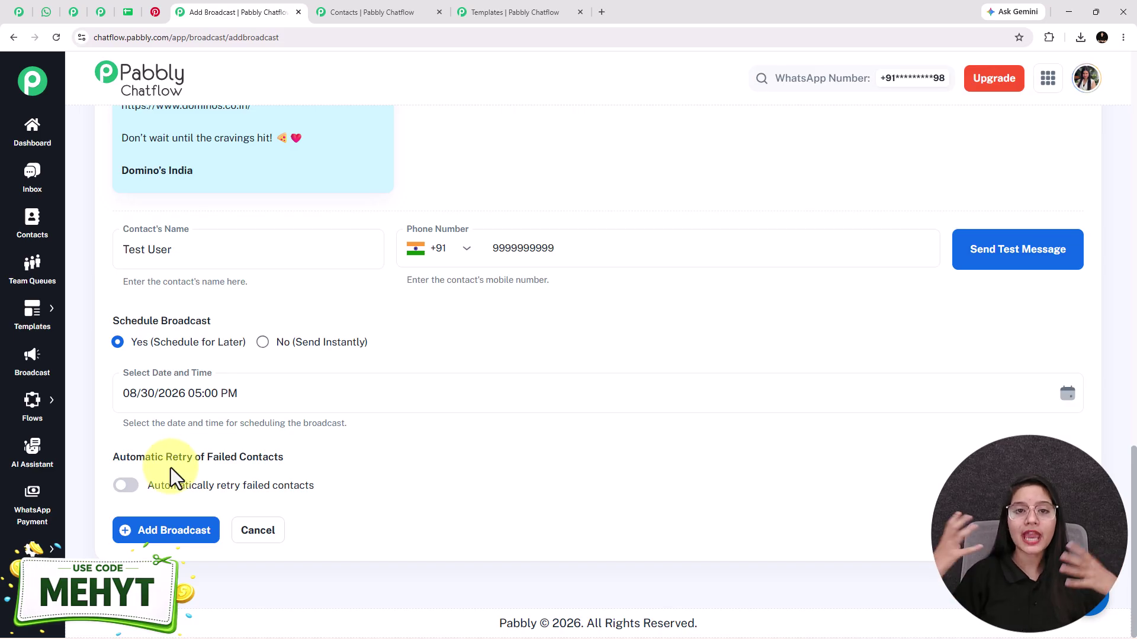
click(126, 485)
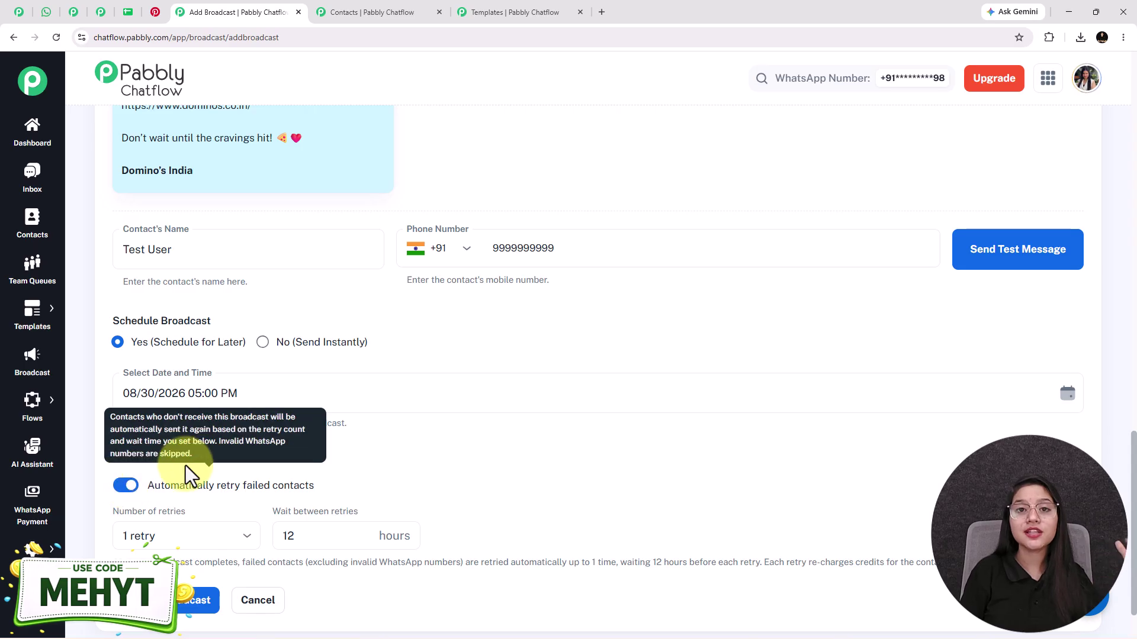
scroll(250, 462, down, 1)
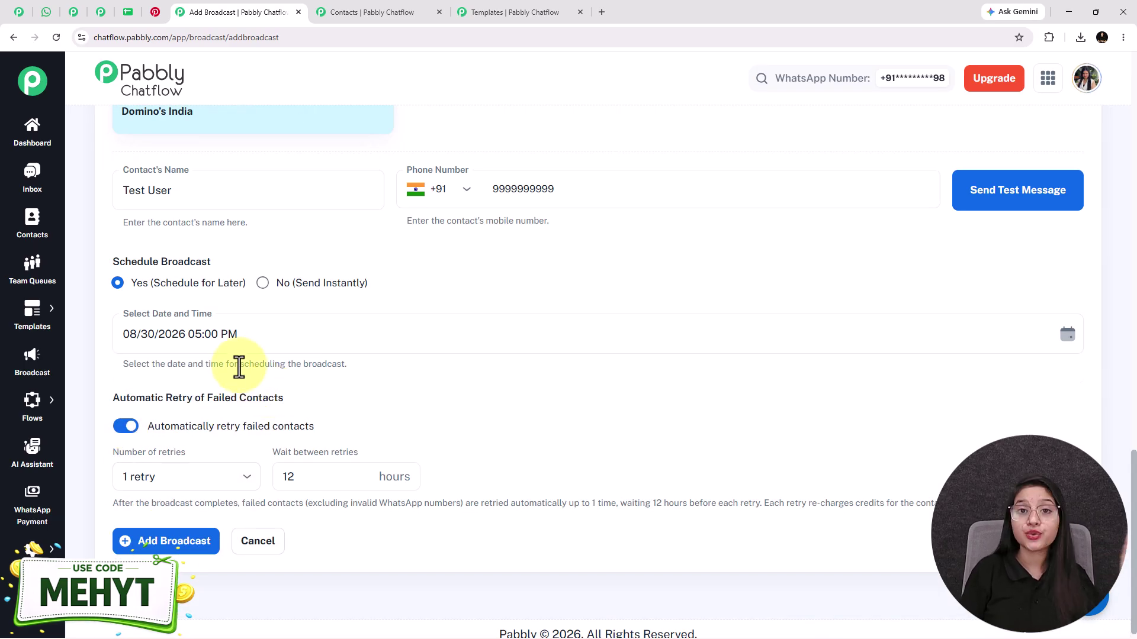
- Keep 1 retry with a 12-hour wait between retries and add the broadcast
click(246, 479)
click(343, 476)
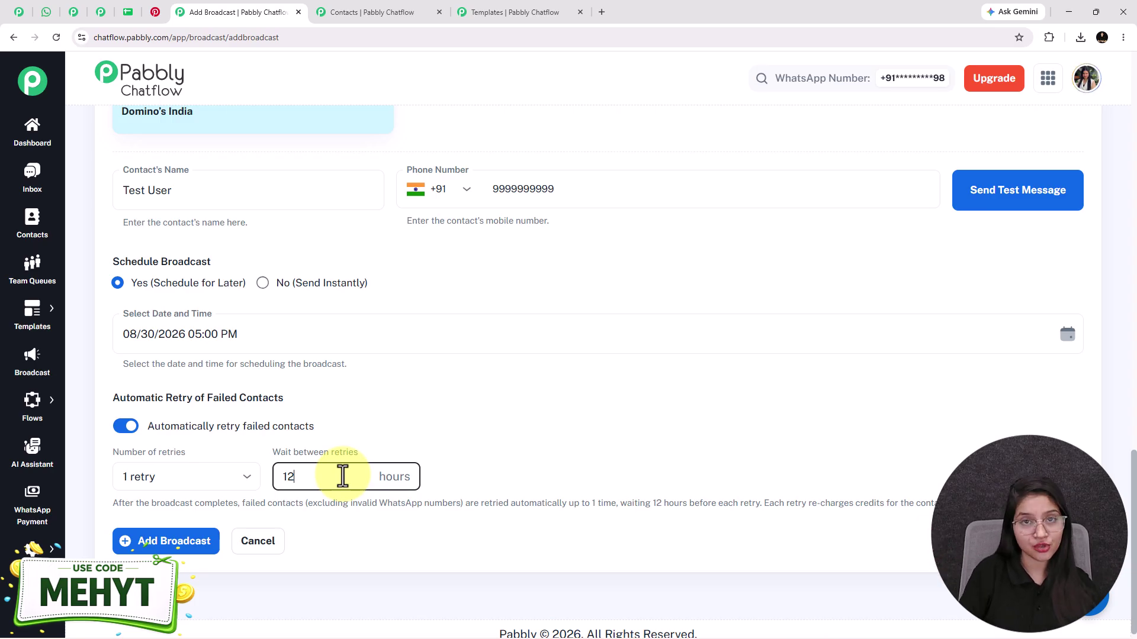
click(185, 477)
click(225, 500)
click(298, 478)
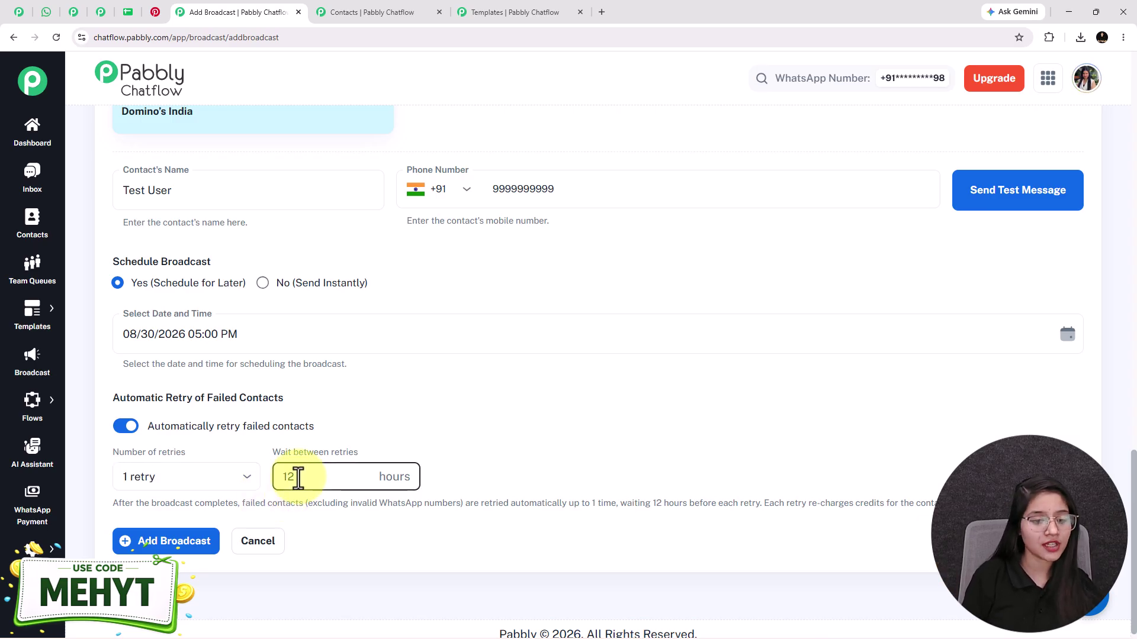
click(196, 544)
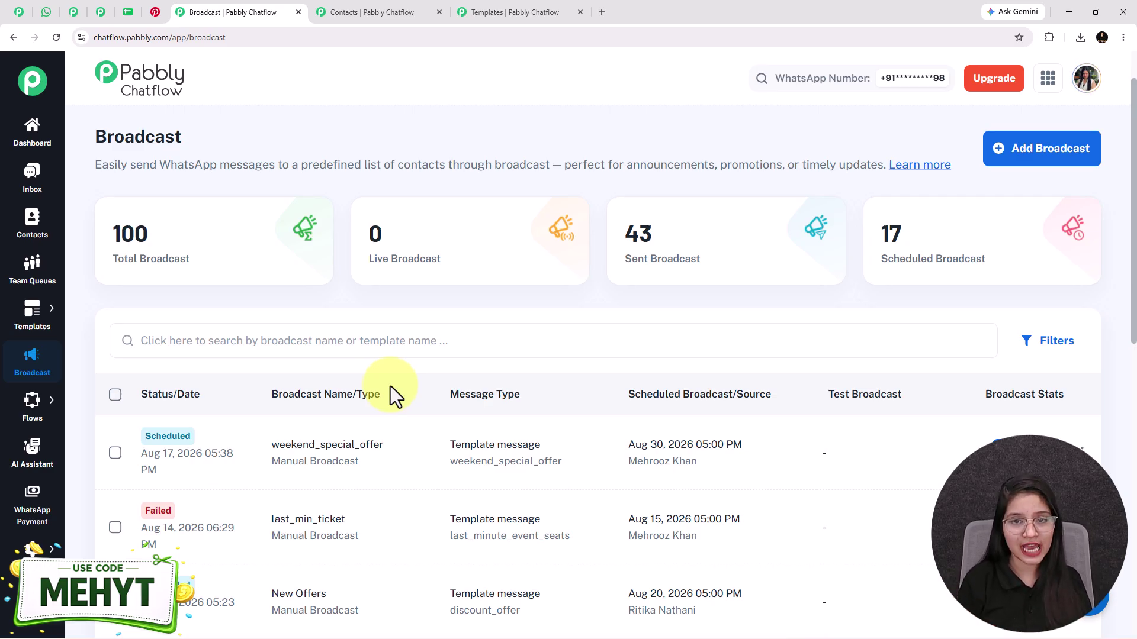
- Check the scheduled weekend_special_offer entry and its Broadcast Report, closing the report to look at the total broadcast summary
drag(397, 452, 160, 460)
click(159, 460)
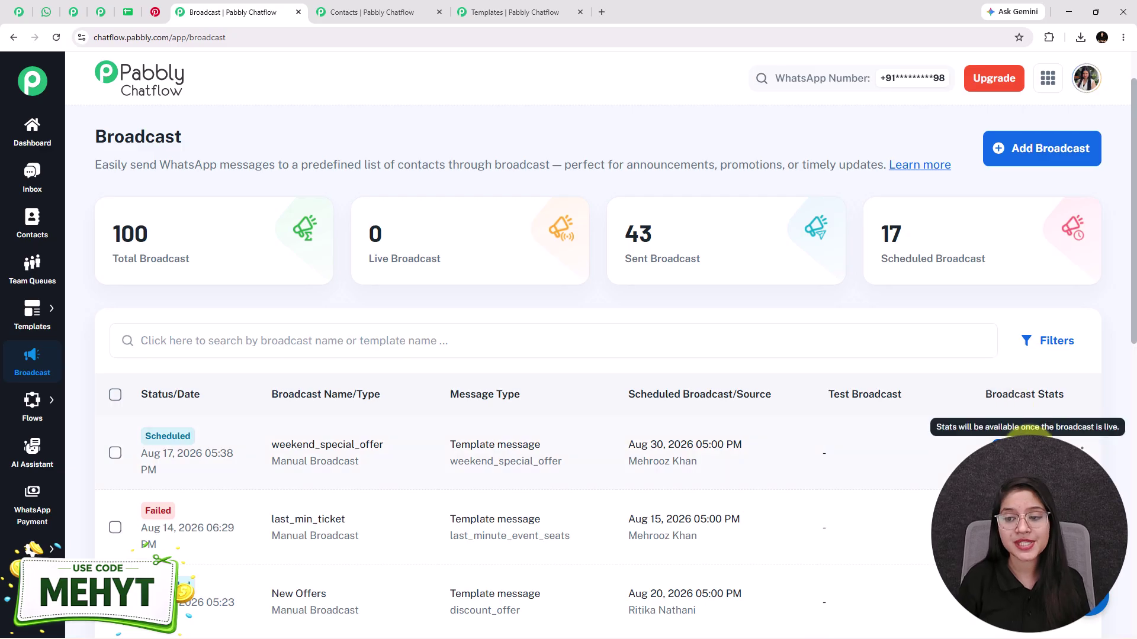
click(1027, 444)
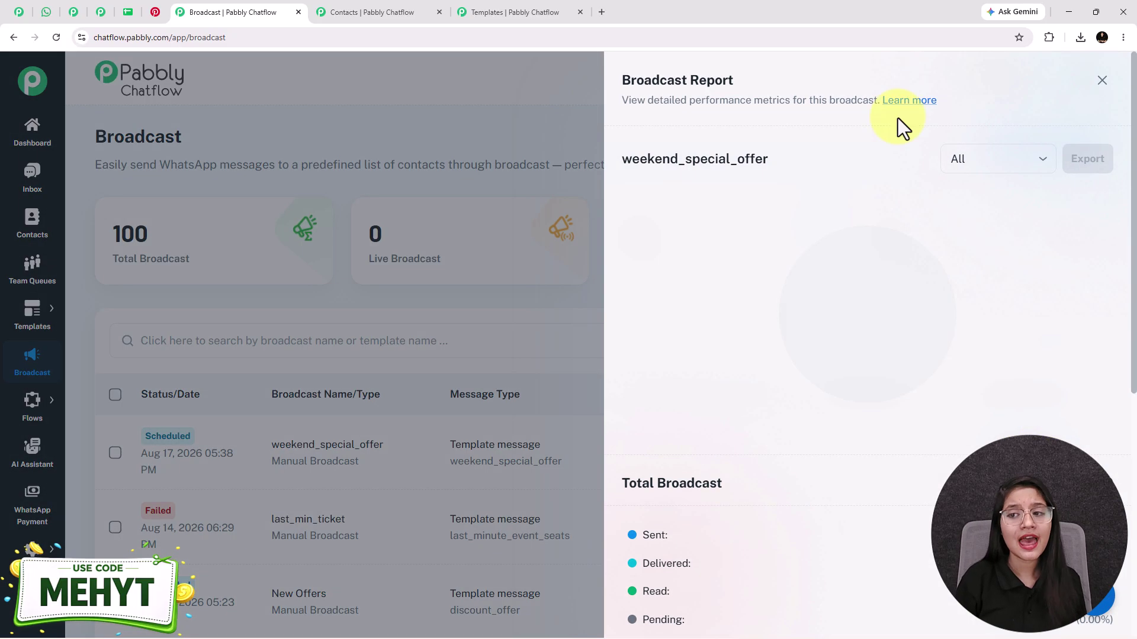
click(1101, 81)
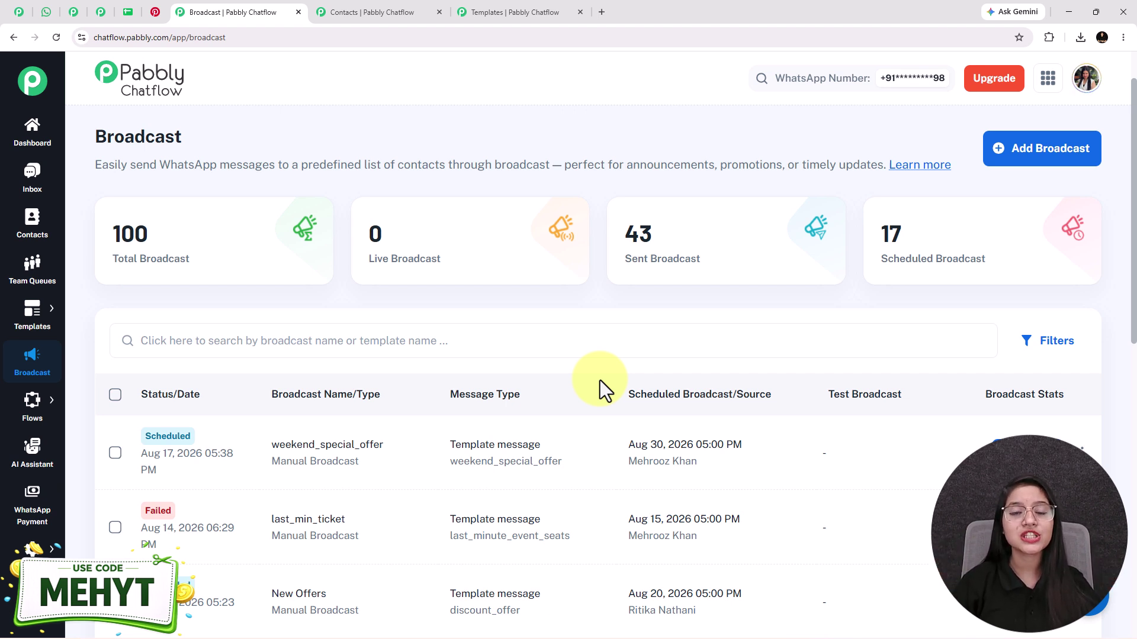
mouse_move(315, 219)
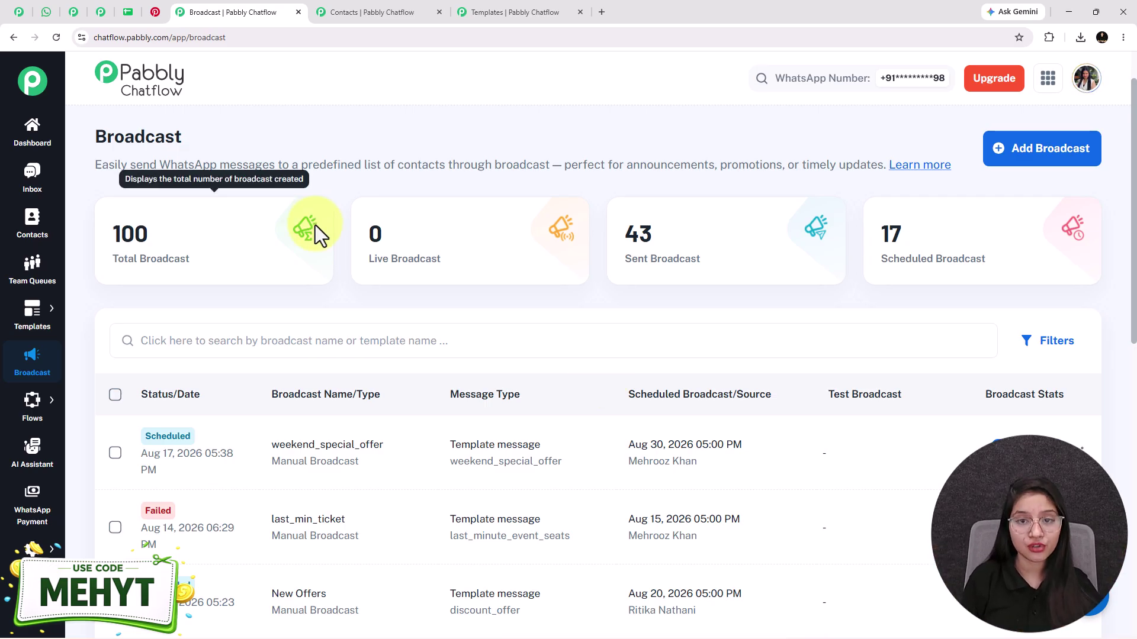
- Switch to WhatsApp Web to review the received test message, and return to the Pabbly Chatflow home page
click(46, 12)
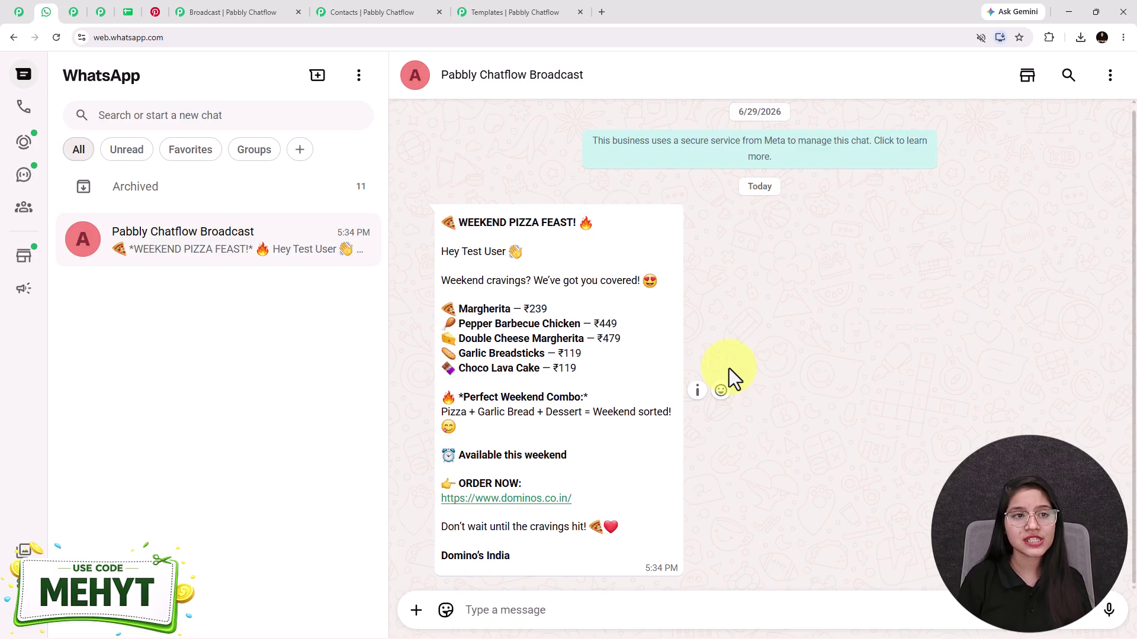
click(20, 13)
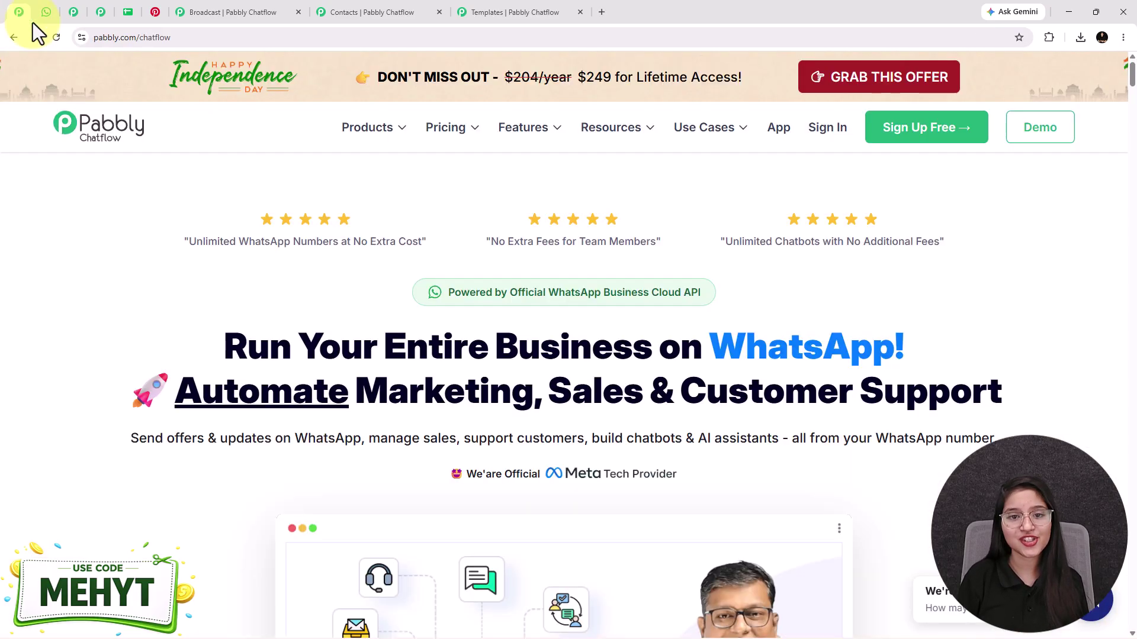